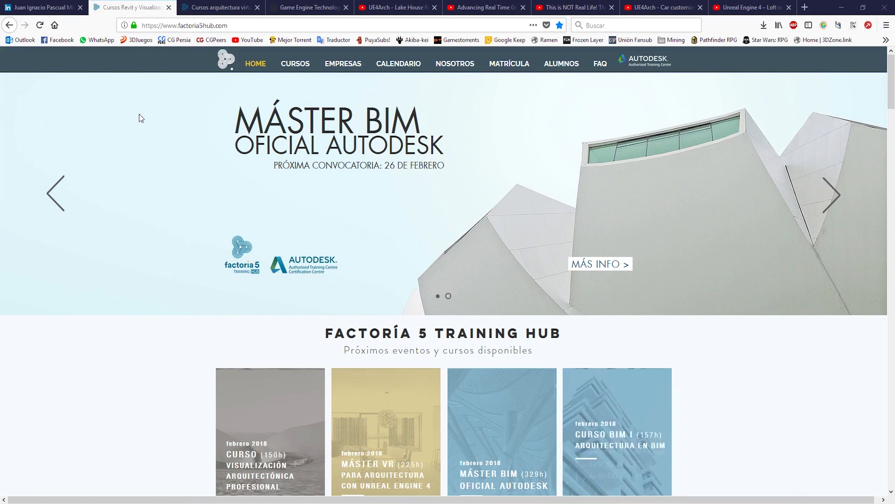
Go from the LinkedIn profile tab to the Unreal Engine 4 overview page at its VR section.
click(30, 7)
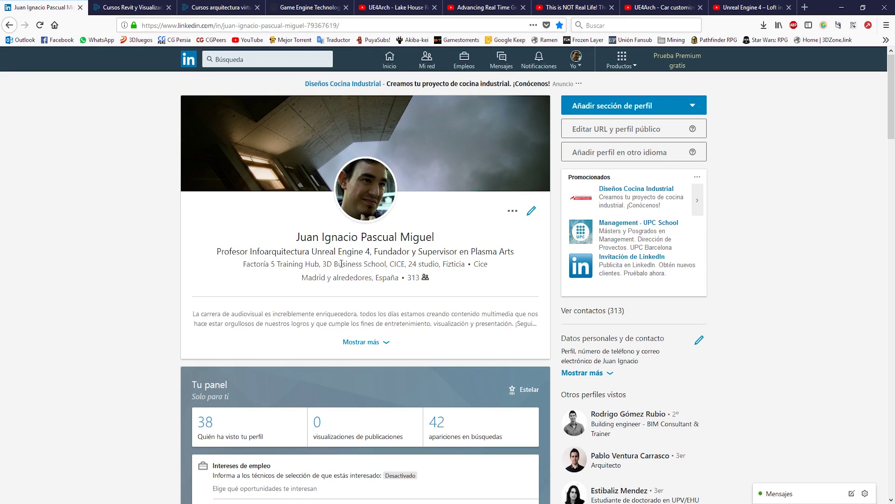
click(308, 7)
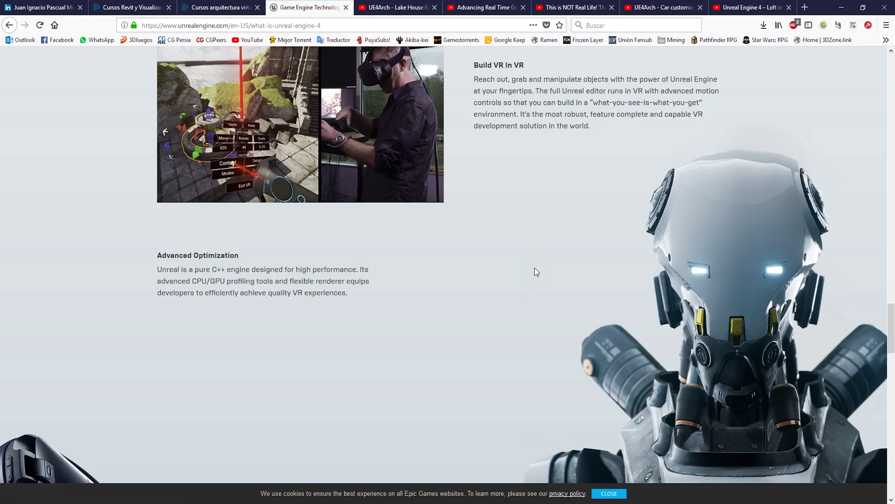
Scroll the Unreal Engine page up past the VR and platforms sections to 'Uncompromised Quality, Proven Results'.
drag(891, 329, 891, 277)
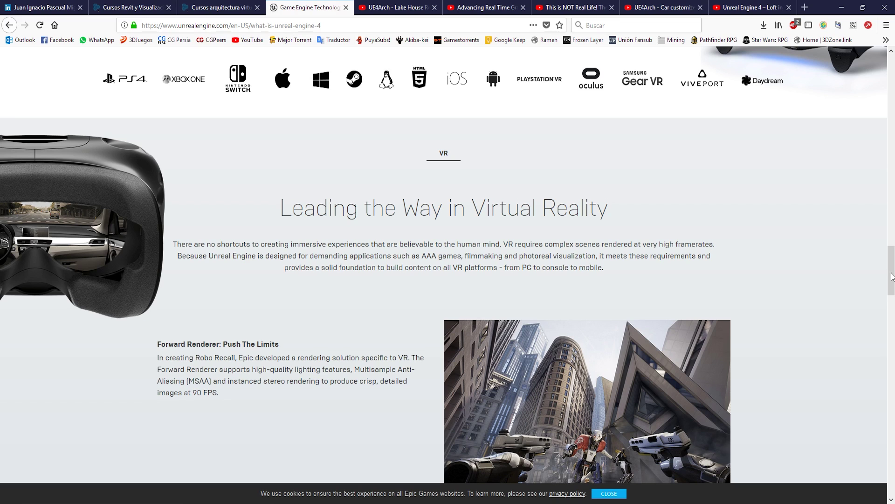
mouse_move(892, 276)
mouse_down()
mouse_move(882, 242)
mouse_move(891, 104)
mouse_move(890, 122)
mouse_up()
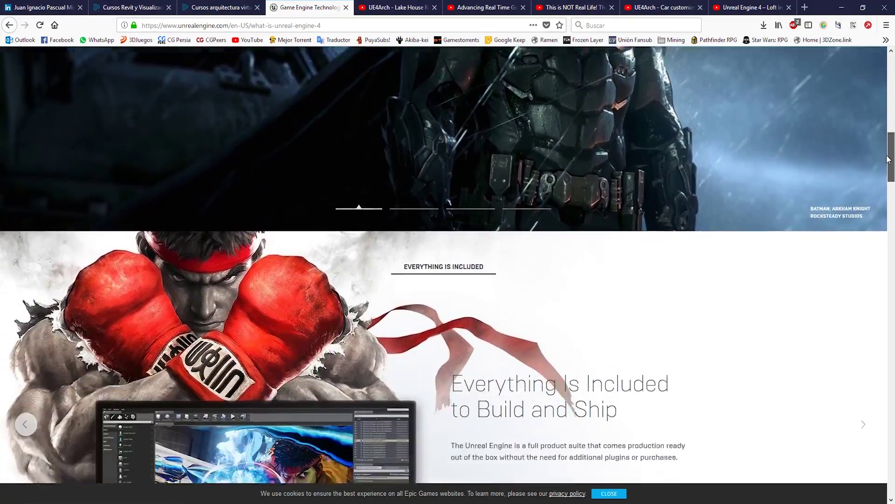
Scroll the Unreal Engine 4 overview page further up to finish reviewing it.
drag(890, 122, 889, 51)
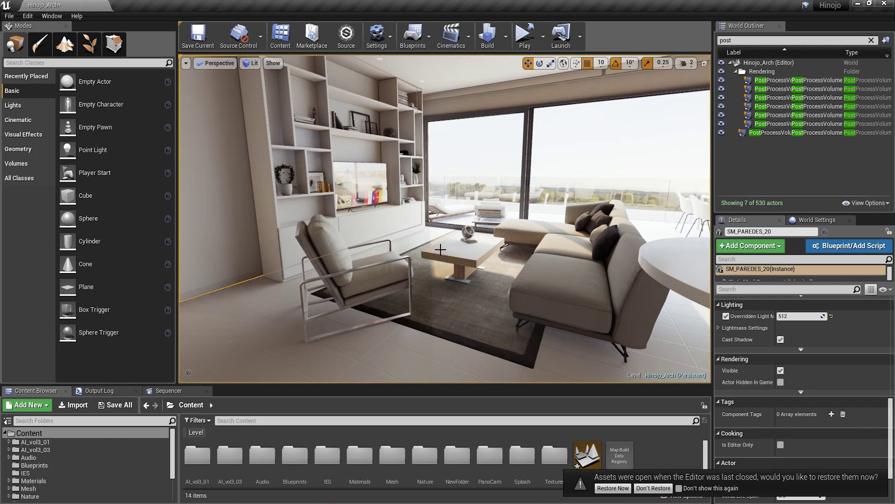
right_drag(440, 249, 440, 249)
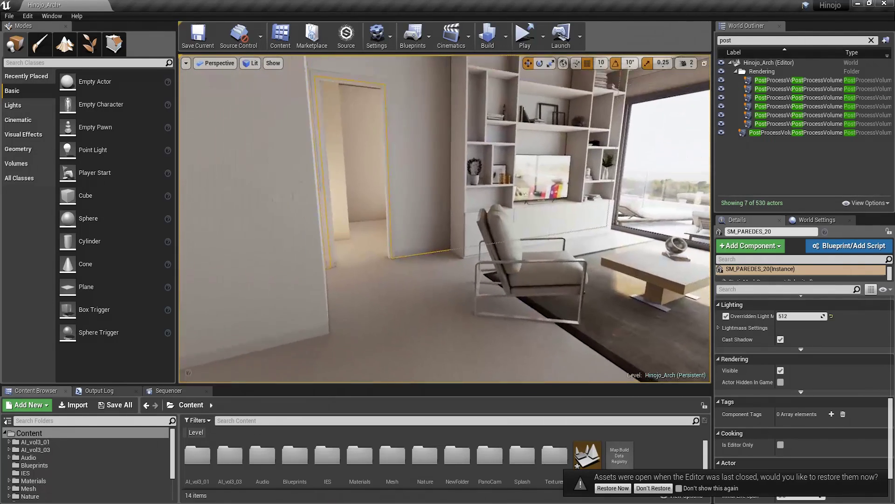
right_drag(413, 218, 413, 218)
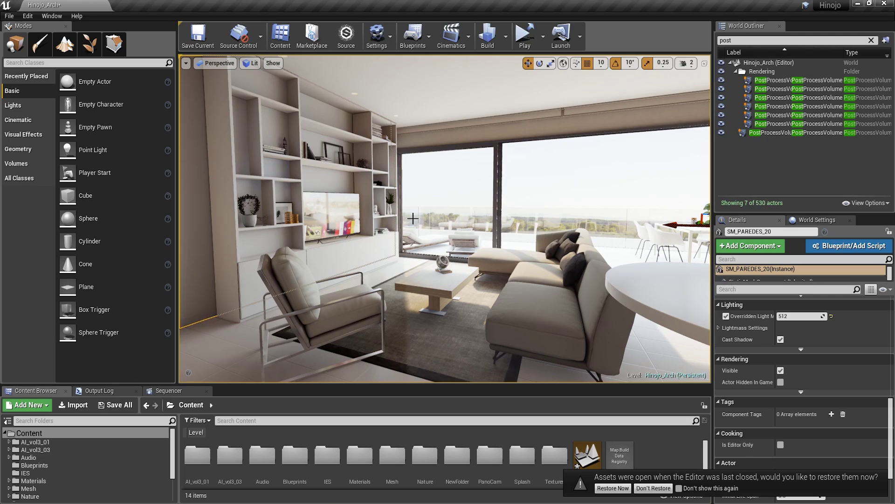
Find Camara_360 with a 'sequ' World Outliner search and open its level sequence in Sequencer.
click(187, 391)
click(741, 40)
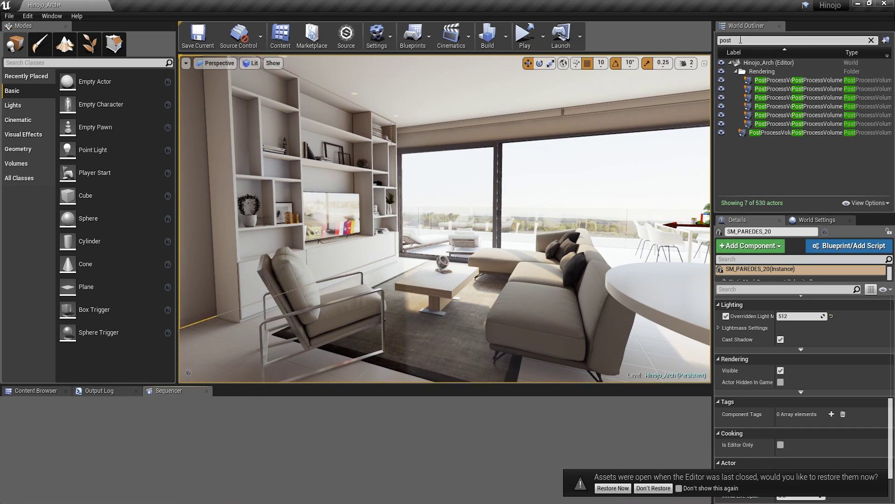
text(sequ)
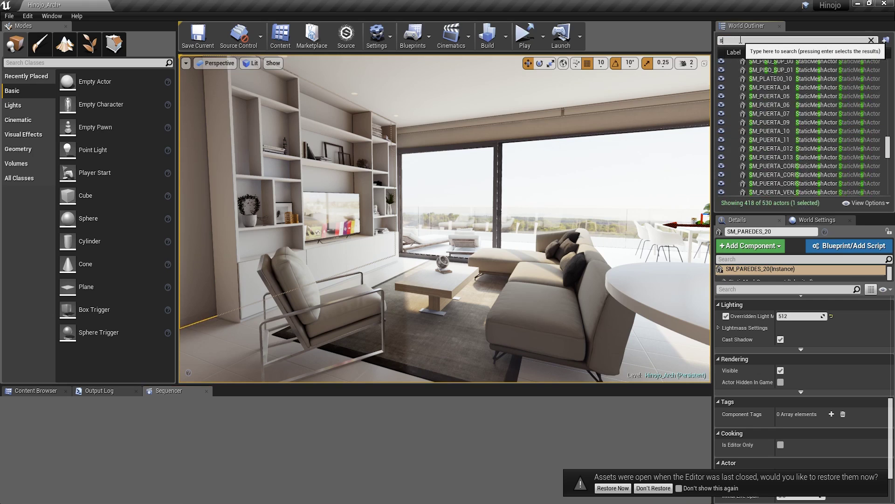
double_click(765, 80)
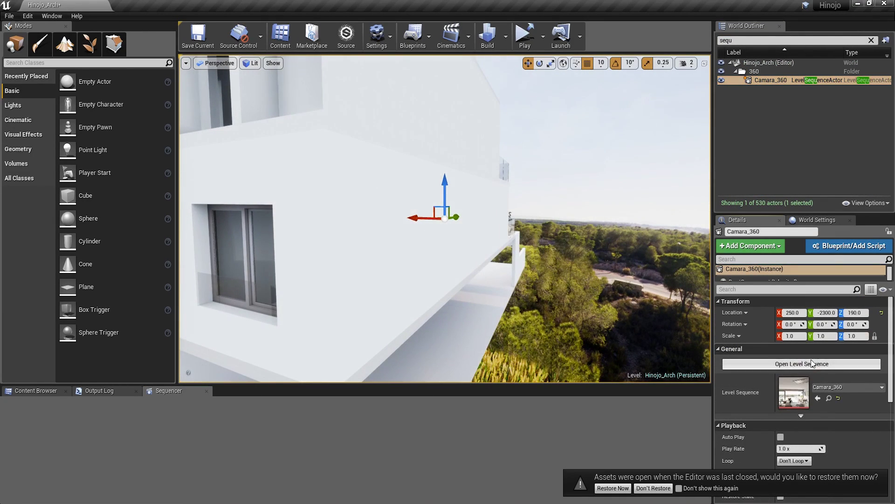
click(816, 364)
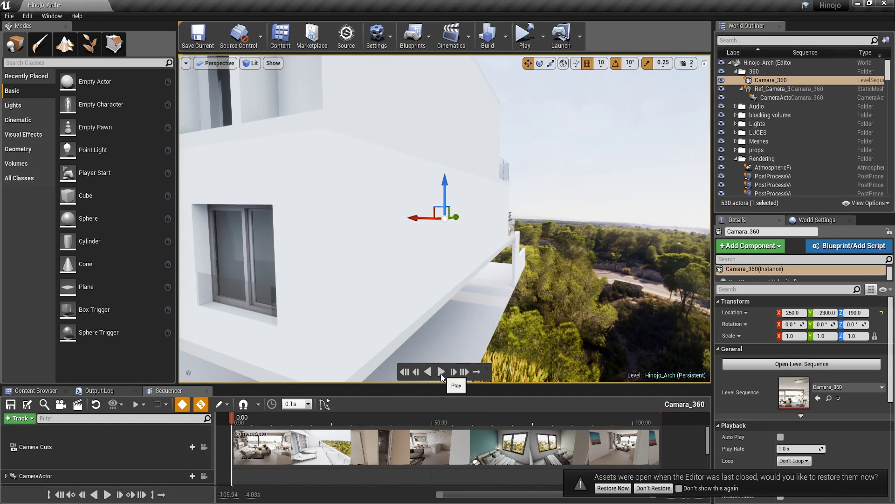
Play the sequence locked to camera cuts, pausing on the balcony shot at 17.10.
click(441, 373)
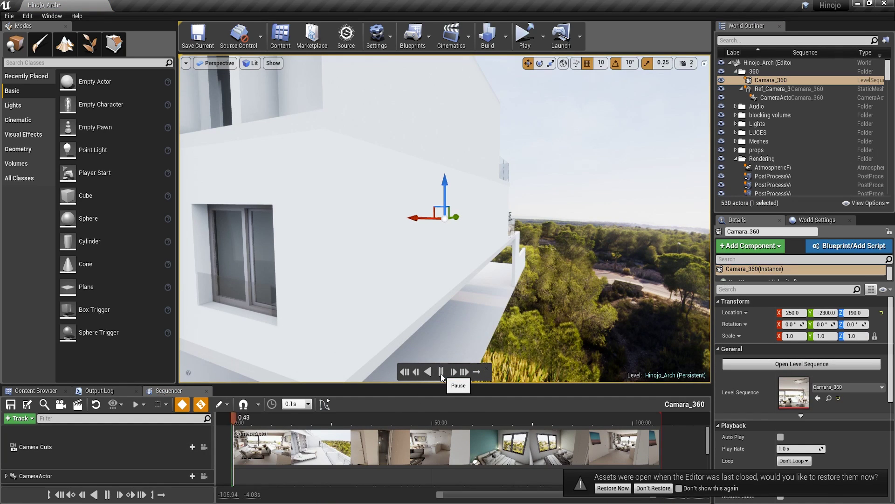
click(203, 448)
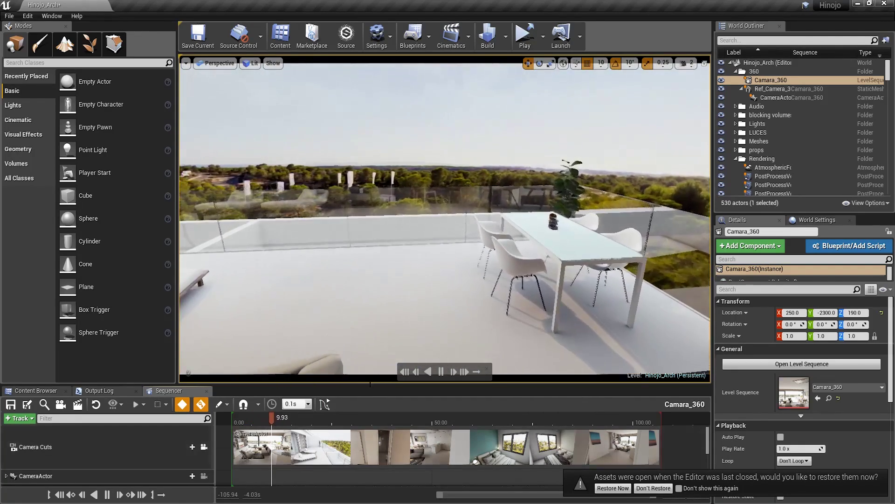
click(441, 371)
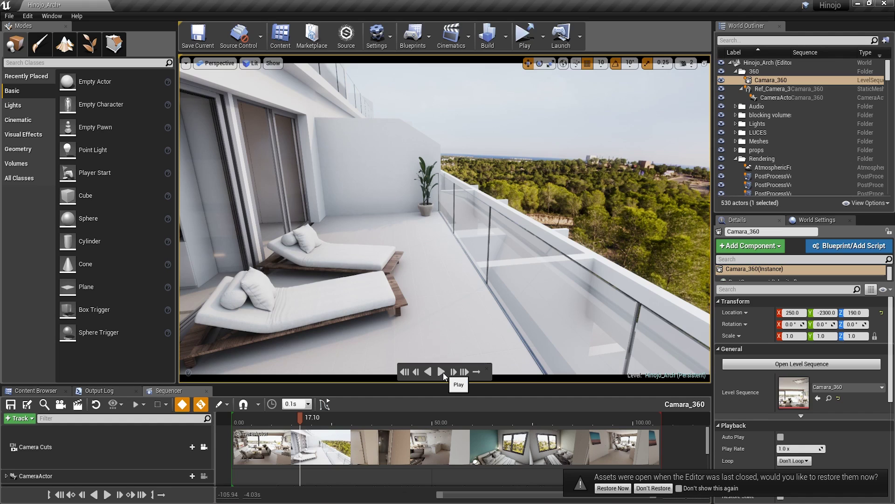
Rotate the viewport camera from the balcony to face into the living room.
right_drag(443, 224, 326, 224)
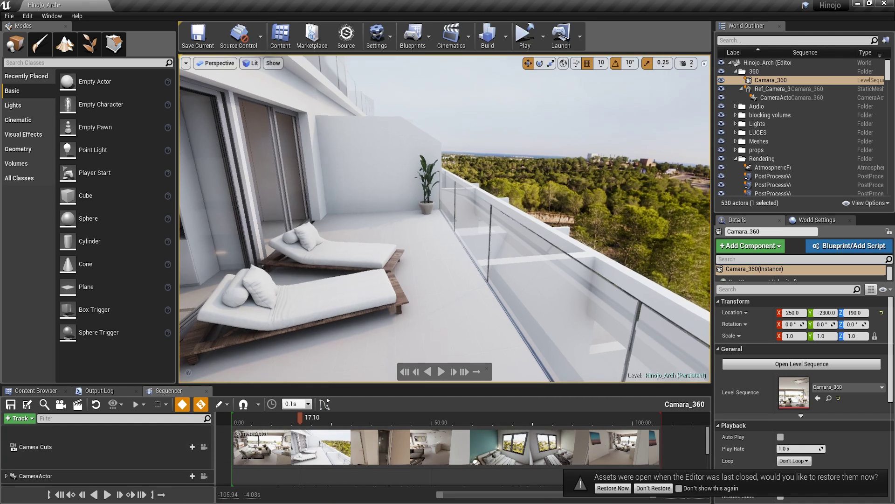
right_drag(341, 284, 327, 283)
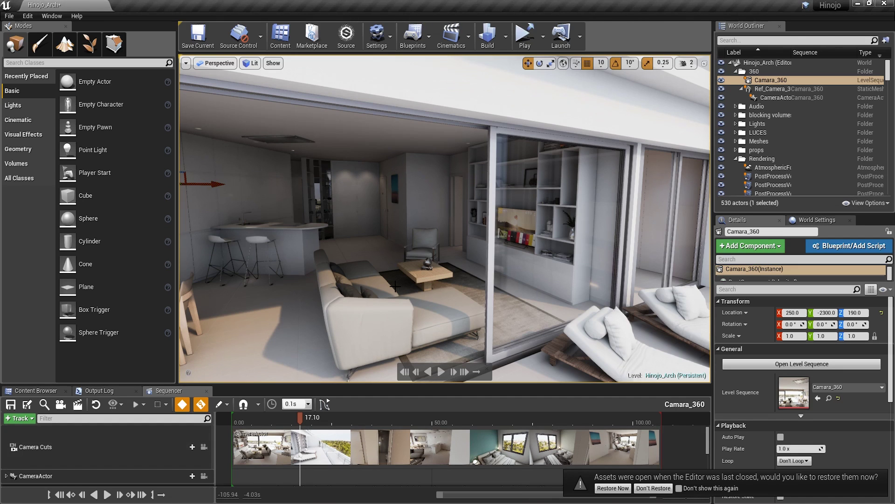
Fly the view forward through the living room toward the hallway doors beside the shelving.
right_drag(395, 286, 395, 286)
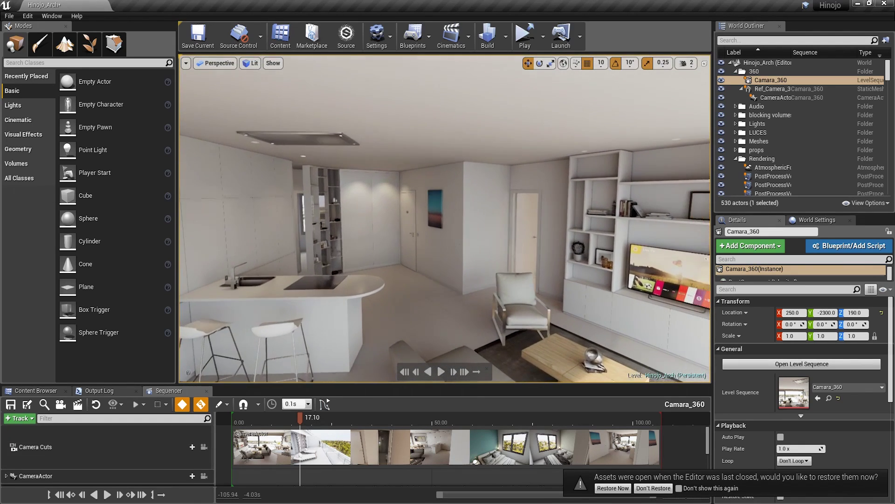
right_drag(421, 247, 421, 248)
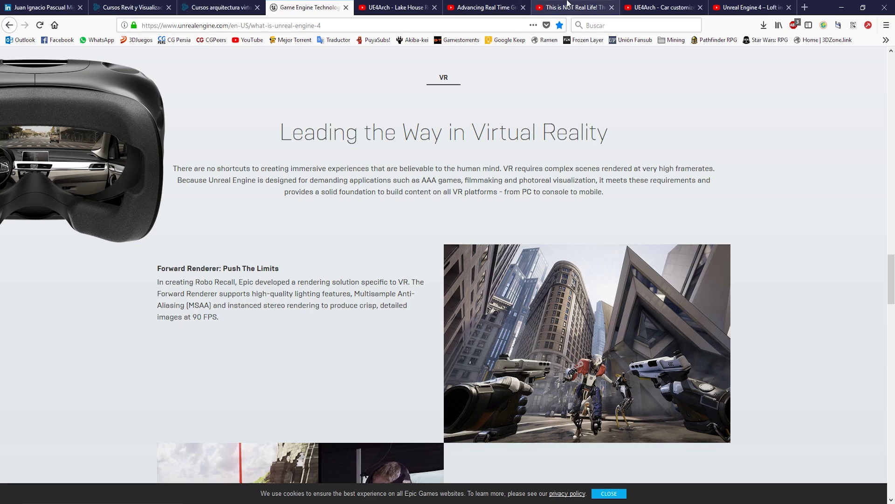
Play the 'Unreal Engine 4 – Loft in London' virtual tour video on YouTube.
click(751, 7)
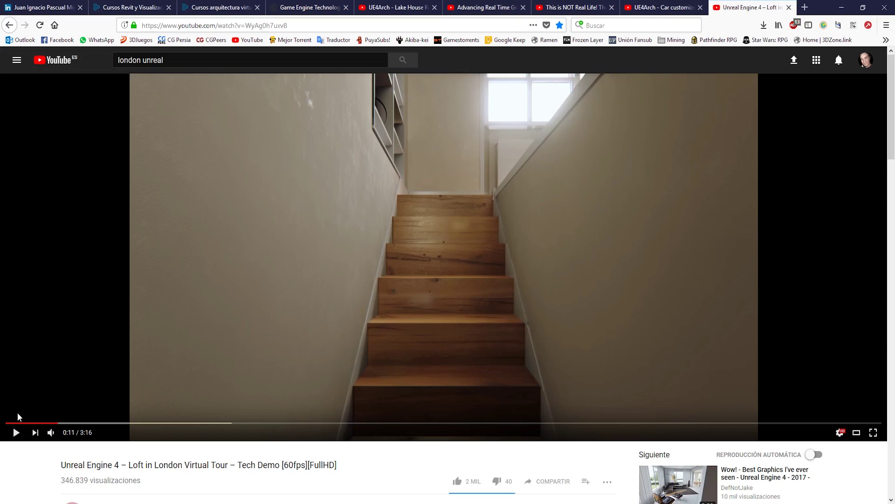
click(16, 432)
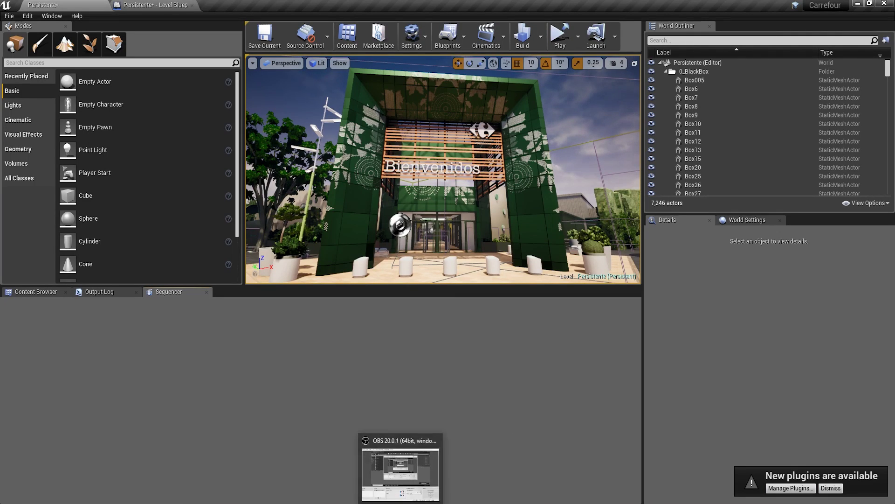
Start the Carrefour interactive virtual tour and jump to Area A.
click(443, 476)
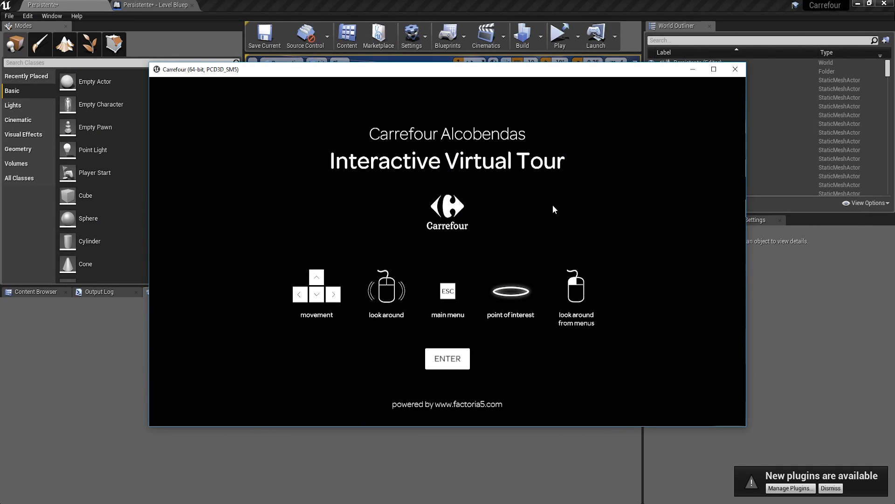
click(447, 358)
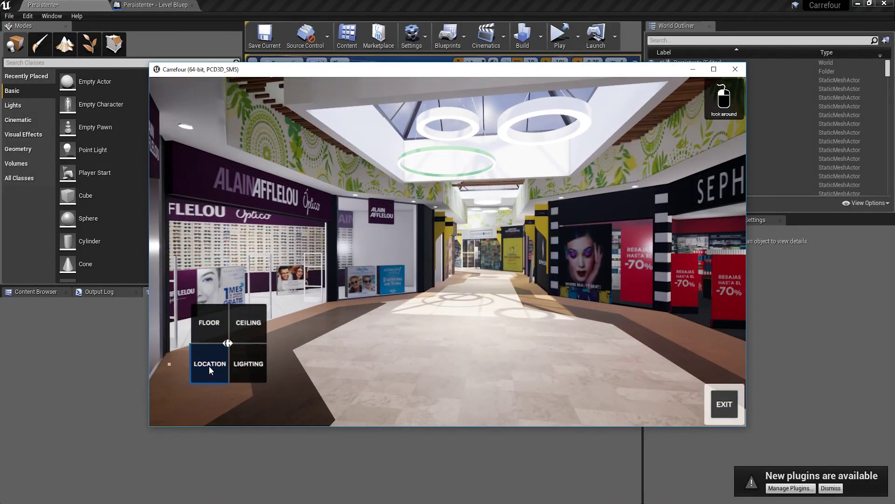
click(209, 366)
click(178, 366)
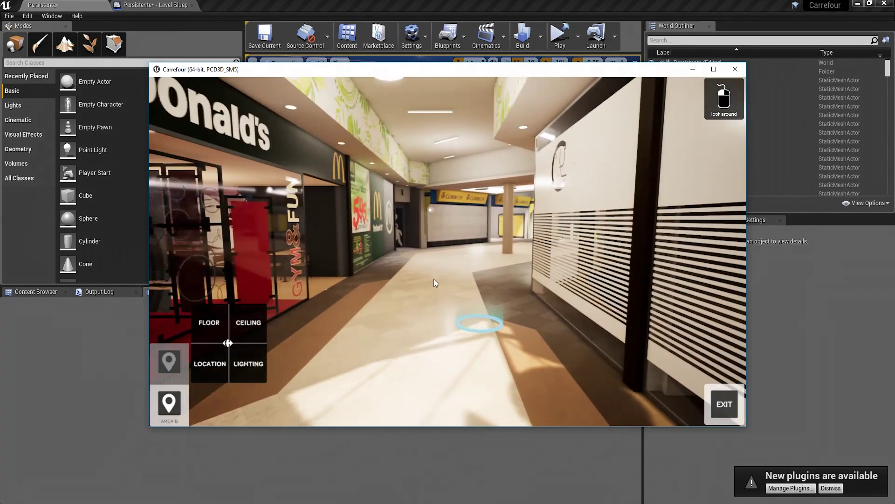
Walk into the pharmacy, view its rental details, then close them.
click(369, 314)
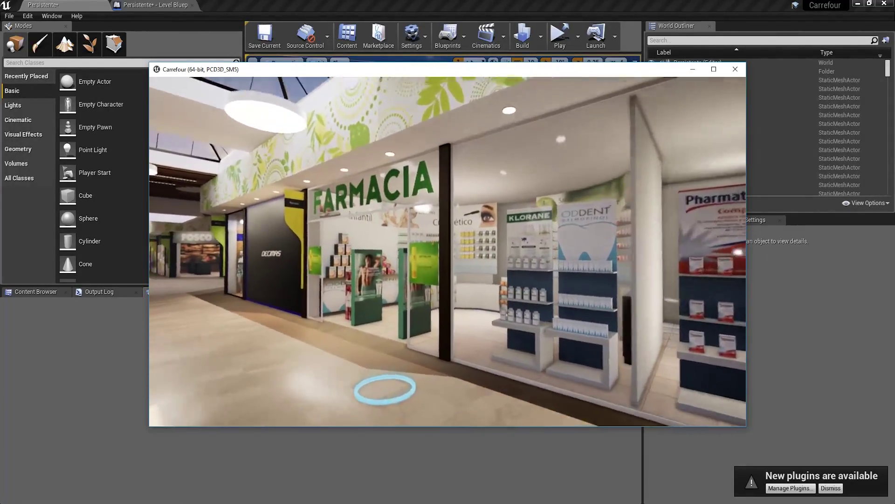
click(376, 382)
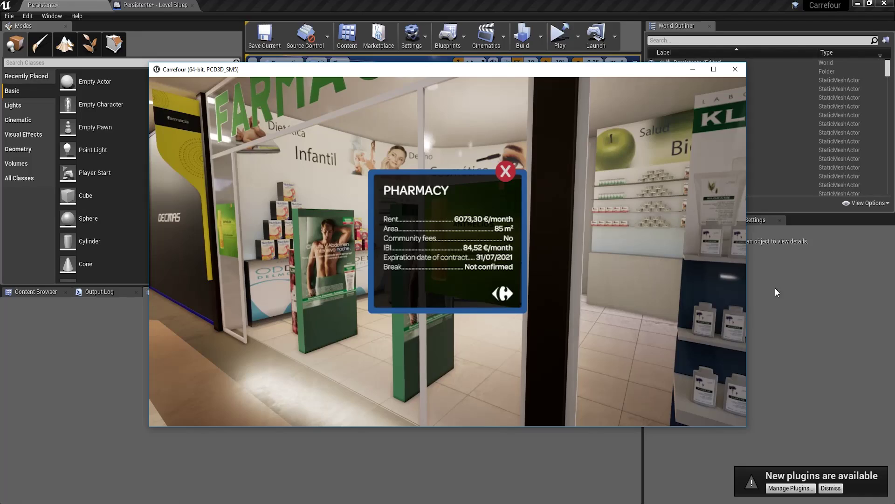
click(506, 171)
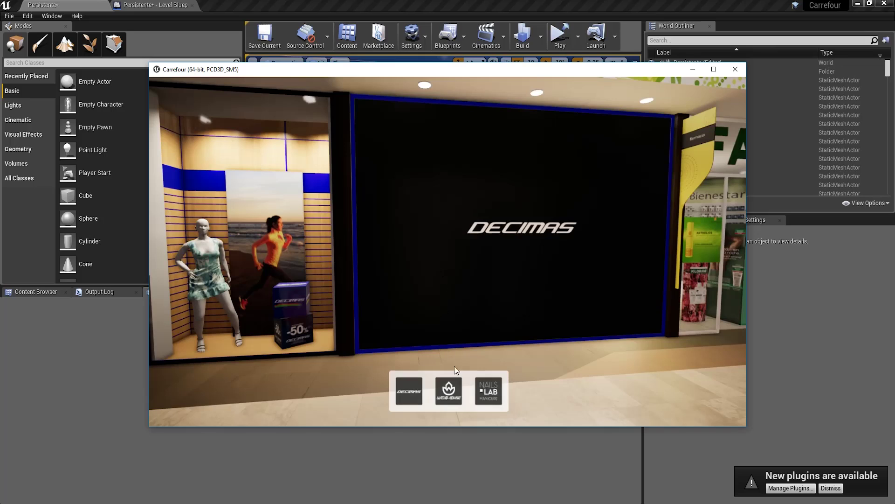
Cycle the storefront beside Natur House to Nails Lab and back to Decimas.
click(448, 392)
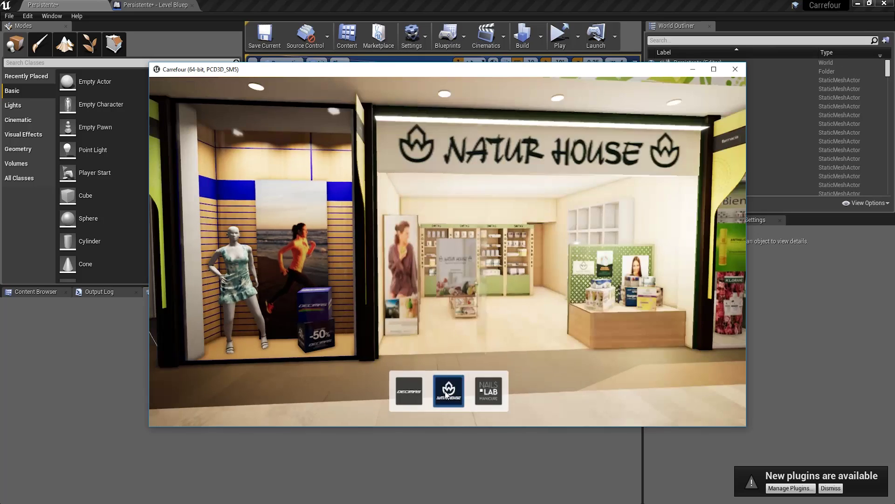
click(488, 393)
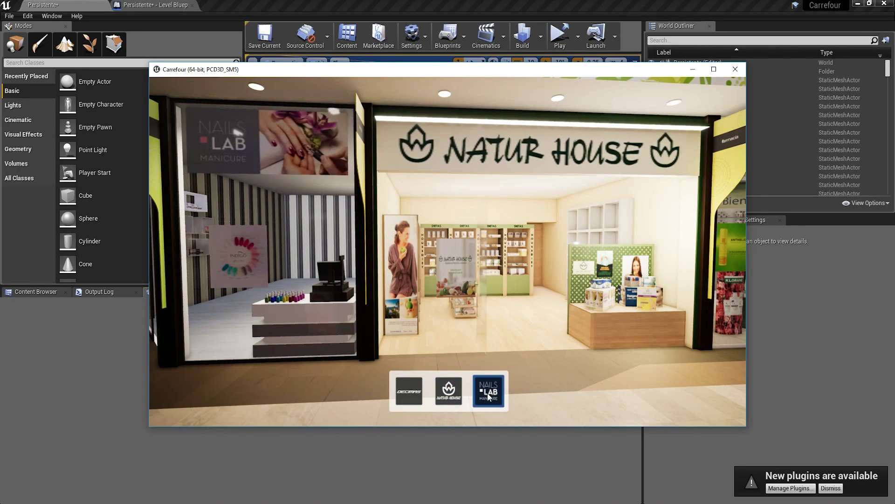
click(409, 391)
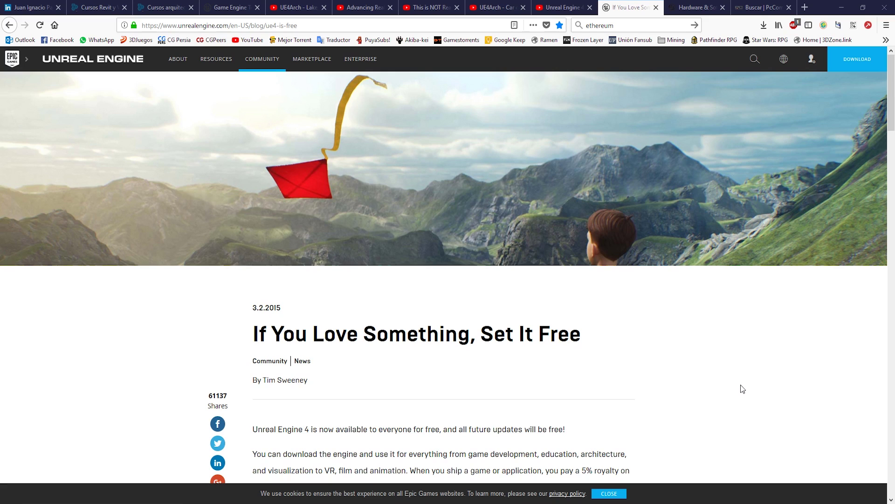
Switch to the 'UE4Arch - Lake House Real-time Archviz' video tab with Ctrl+5.
key(ctrl+5)
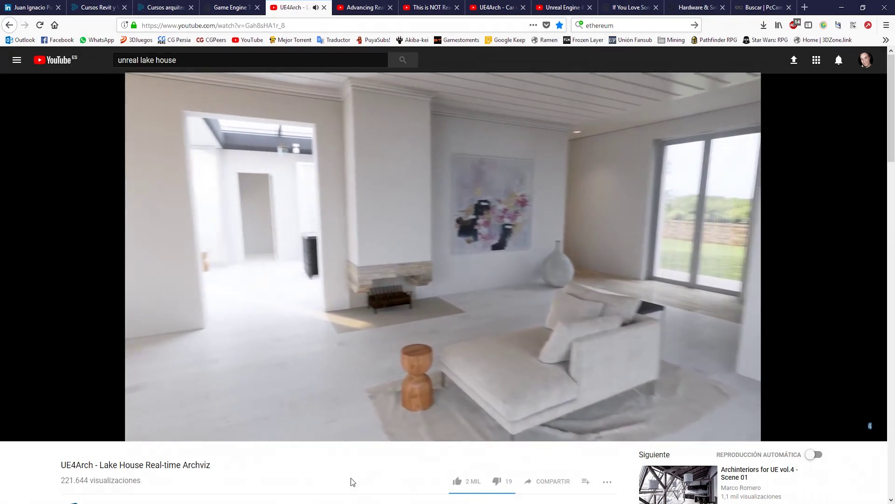
Move to the next tab, the 'Advancing Real Time Graphics' video, with Ctrl+Tab.
key(ctrl+Tab)
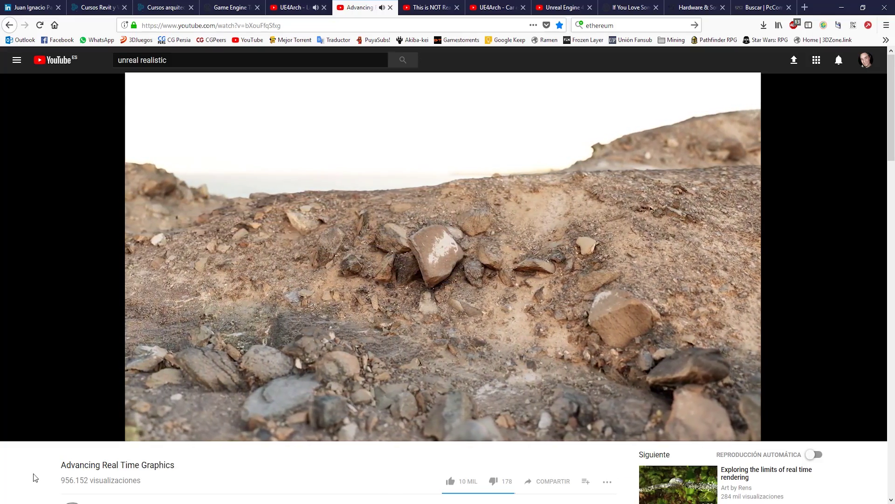
Switch to the next tab, the 'This is NOT Real Life! The Future of Gaming Never Looked so Good' video.
key(ctrl+Tab)
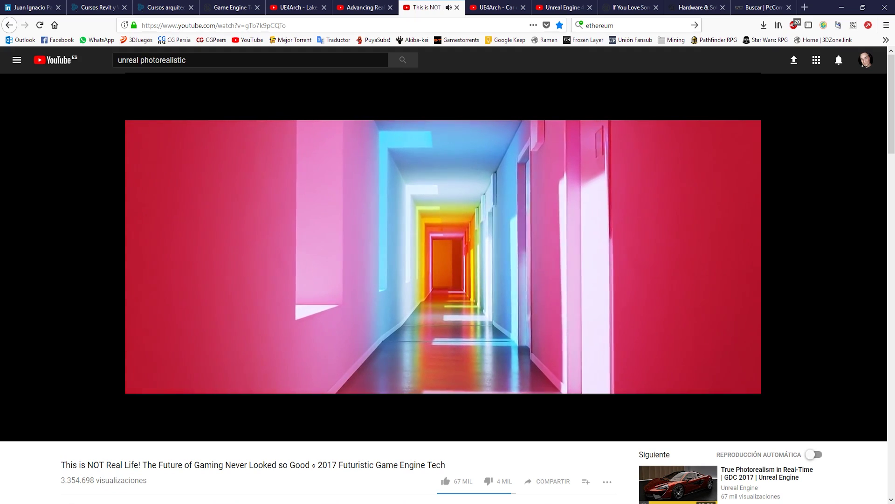
Switch to the next tab and watch the 'UE4Arch - Car customizer' video to its end.
key(ctrl+Tab)
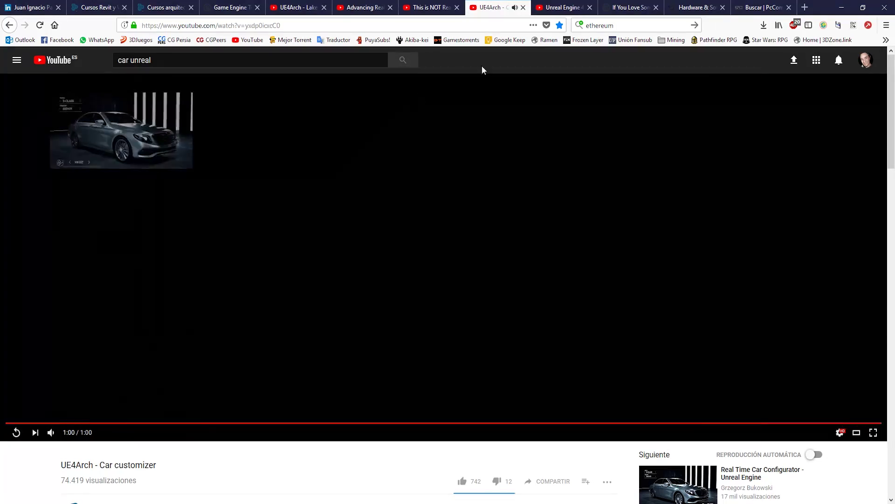
Glance at the Loft in London tour video, then bring up the UE4 Hardware & Software Specifications page.
key(ctrl+Tab)
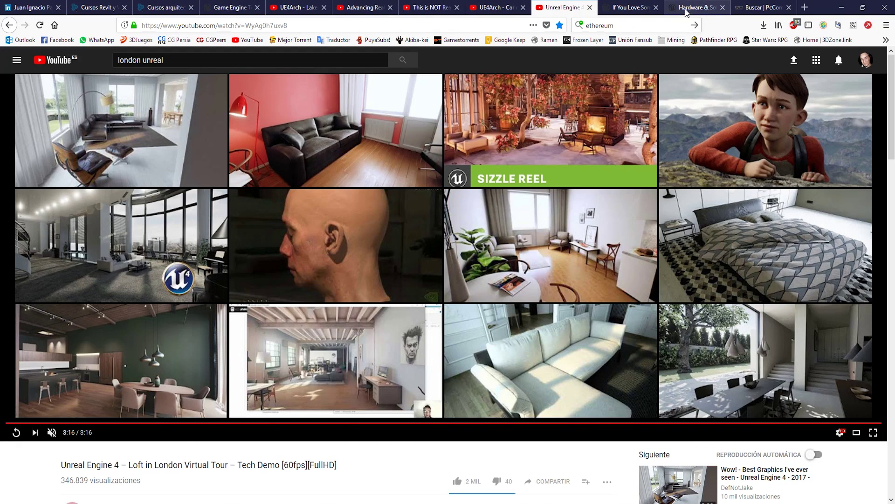
click(690, 8)
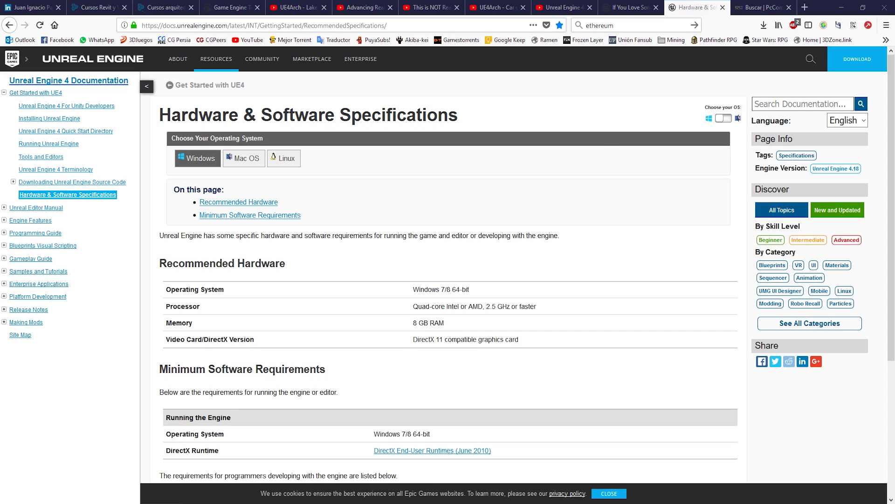
Return to the Unreal Editor showing the Hinojo_Arch living room via the Camara_360 sequence.
key(alt+Tab)
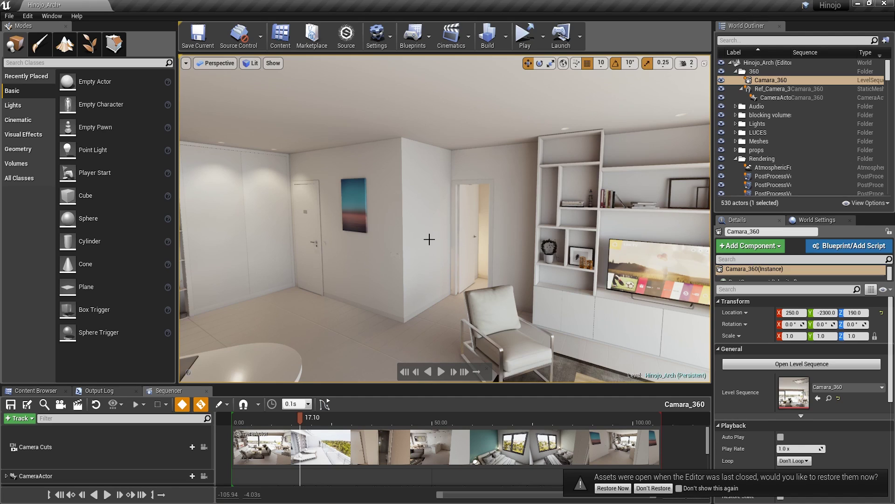
In Engine Scalability Settings, set Effects quality to High.
click(377, 35)
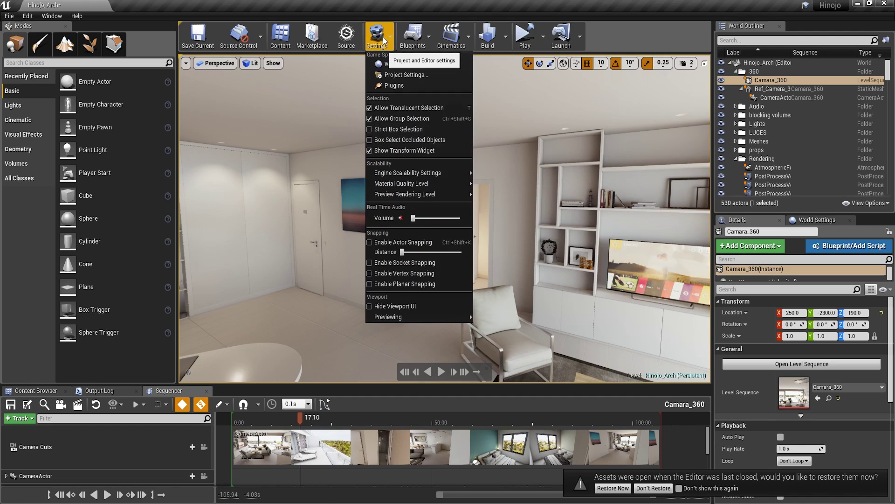
mouse_move(418, 172)
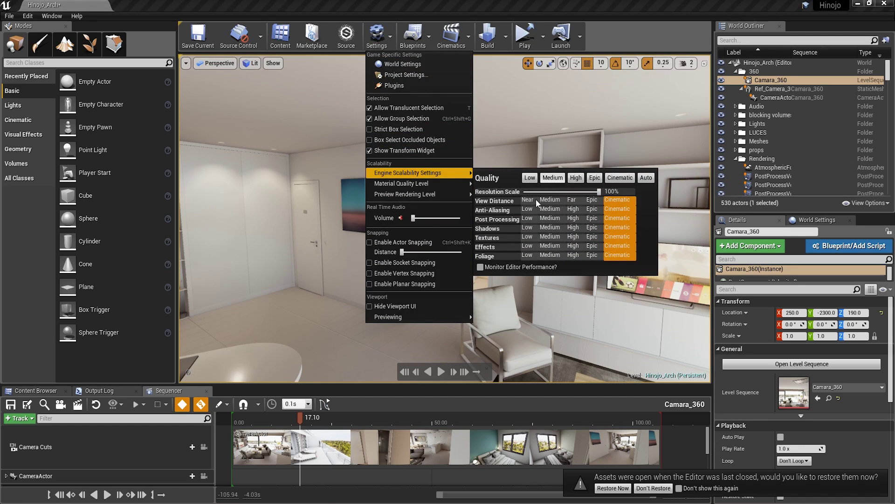
click(527, 245)
click(575, 248)
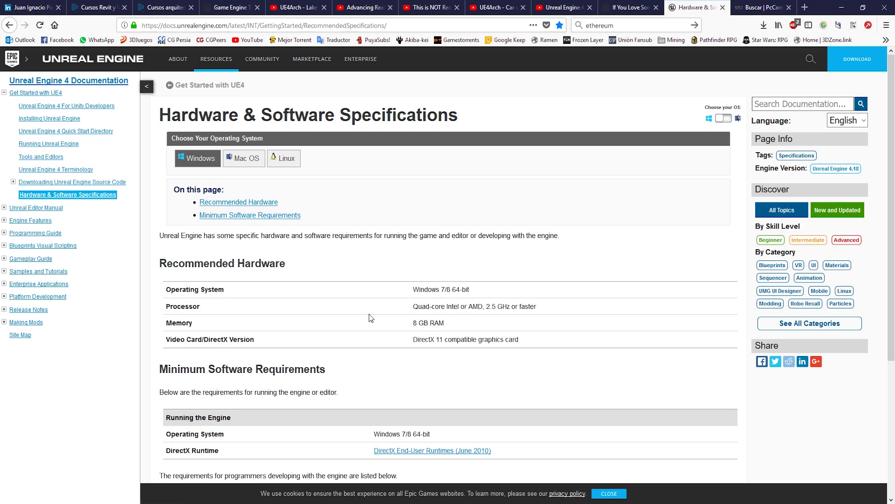
Select and deselect the Recommended Hardware table, then view the PcComponentes 'nvidia gtx' results.
drag(550, 341, 155, 294)
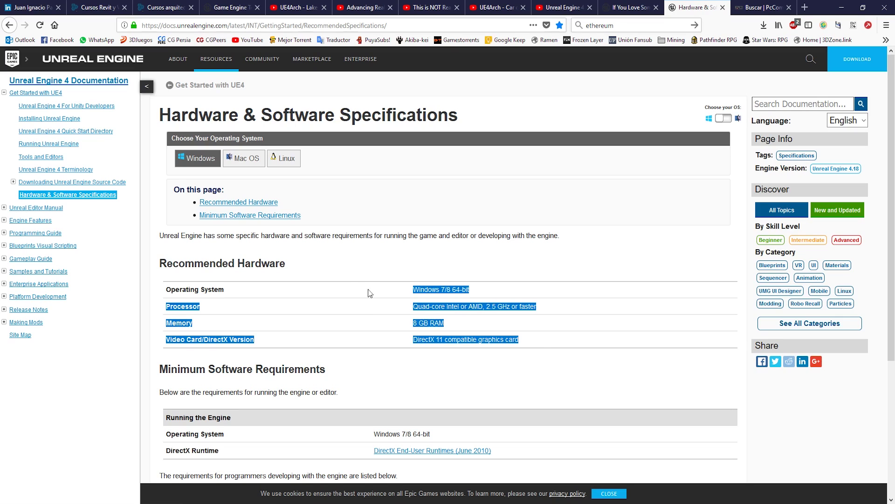
click(282, 299)
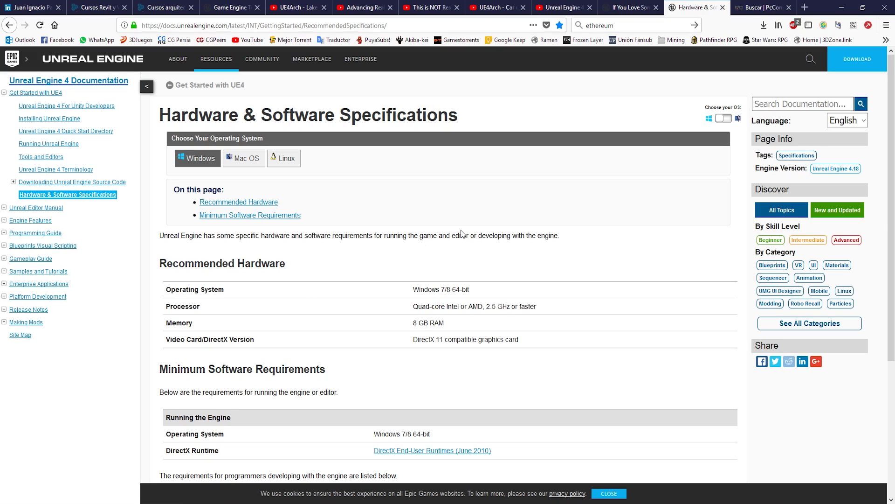
click(759, 8)
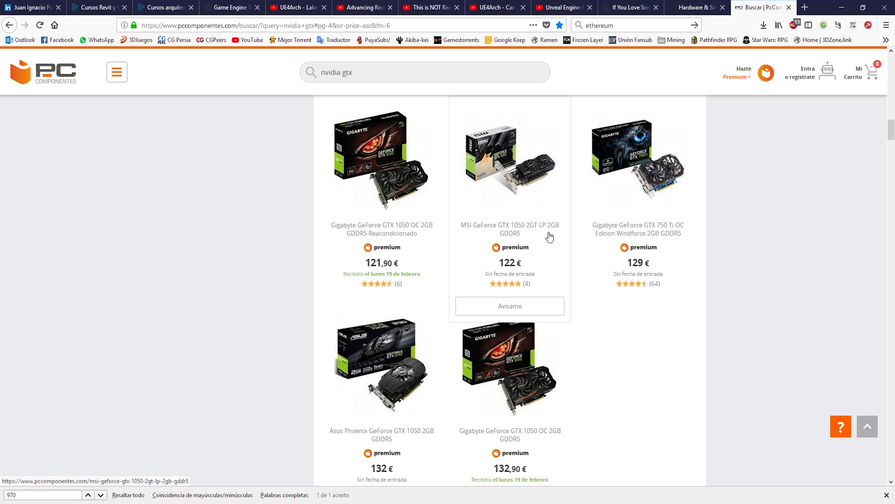
Scroll the 'nvidia gtx' results down to the GTX 1060 cards, then move to the Factoria 5 courses page.
scroll(550, 237, down, 5)
scroll(550, 237, down, 3)
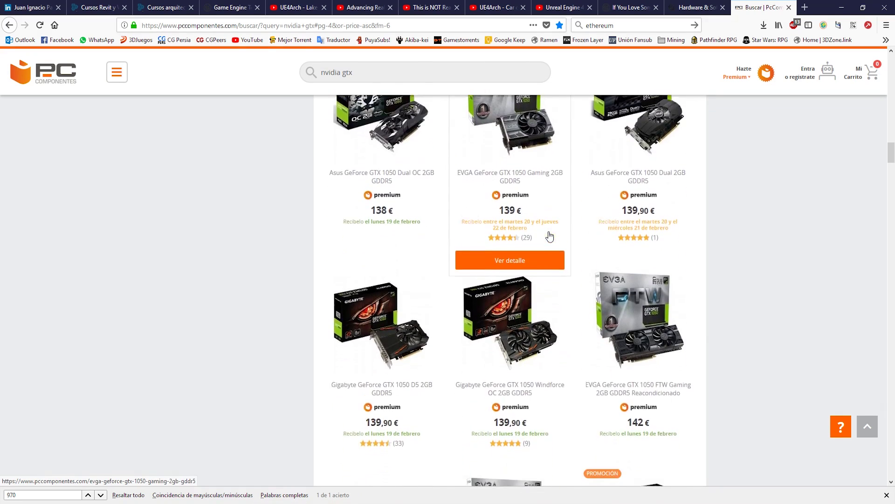
scroll(549, 237, down, 6)
scroll(550, 237, down, 5)
scroll(550, 237, down, 5)
scroll(550, 237, down, 5)
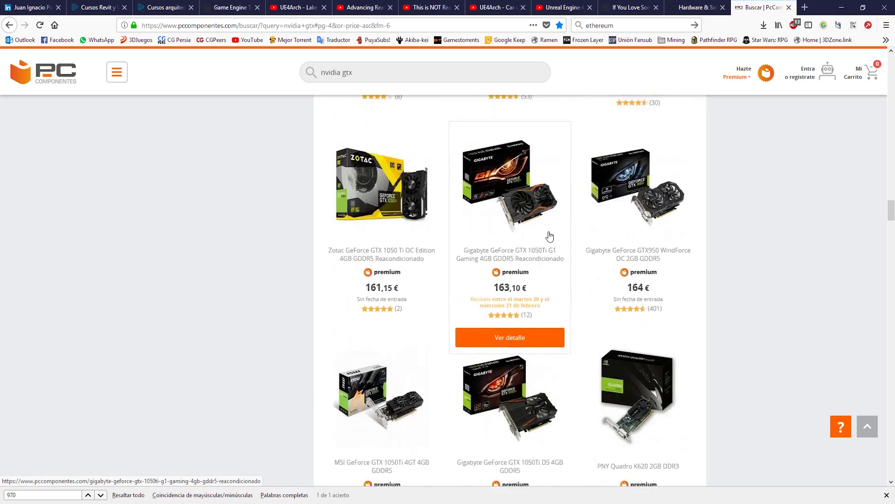
scroll(550, 237, down, 5)
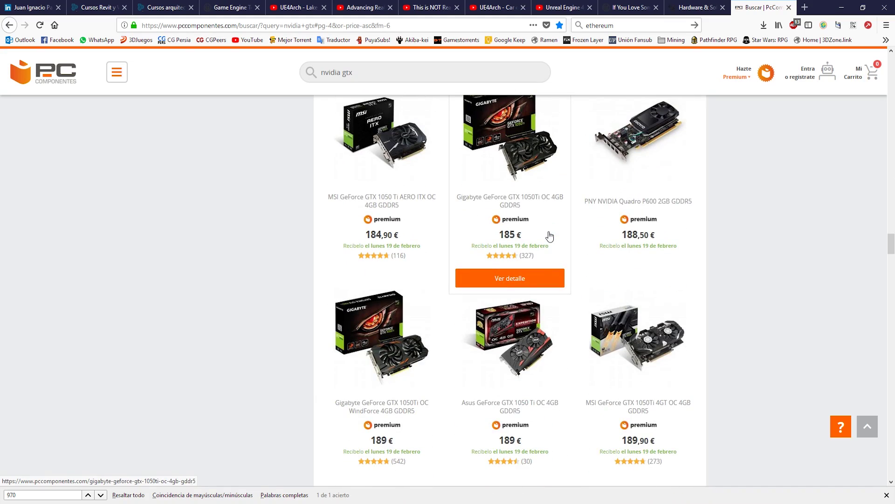
scroll(550, 237, down, 4)
scroll(549, 237, down, 5)
scroll(549, 237, down, 3)
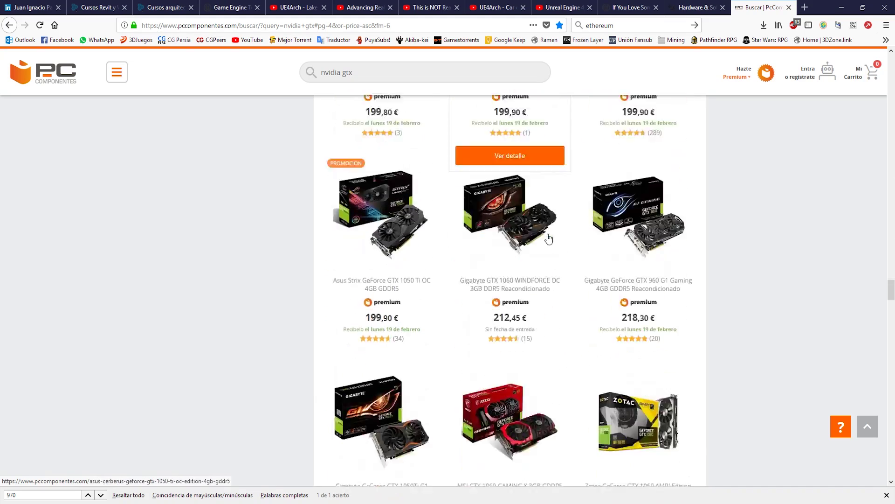
scroll(550, 237, down, 6)
scroll(549, 238, down, 5)
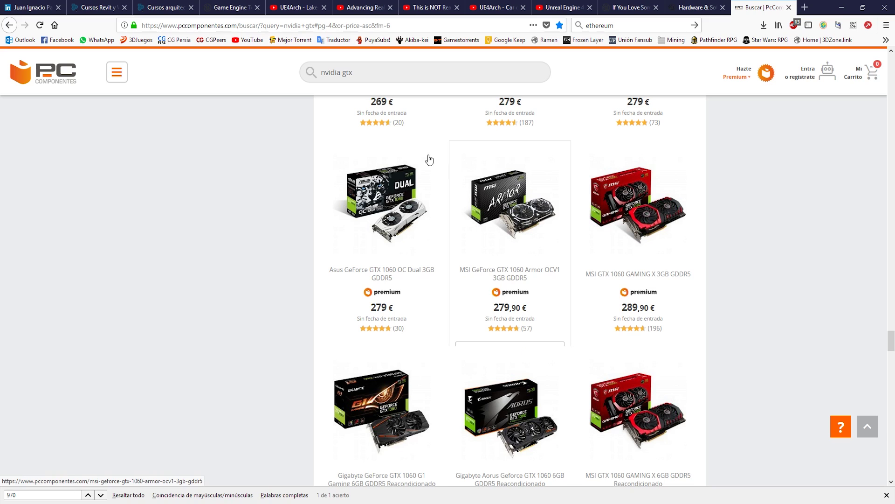
click(169, 10)
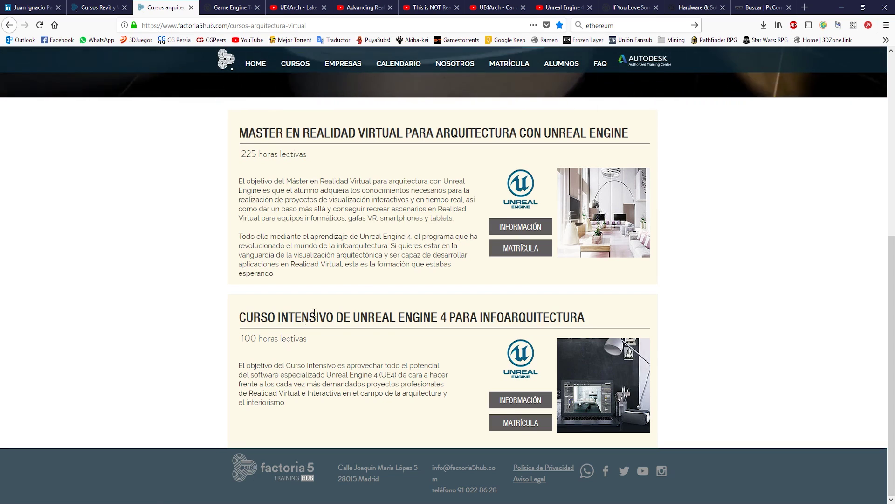
Open INFORMACIÓN for the VR architecture master and scroll to its Estructura and Programa Docente sections.
click(518, 233)
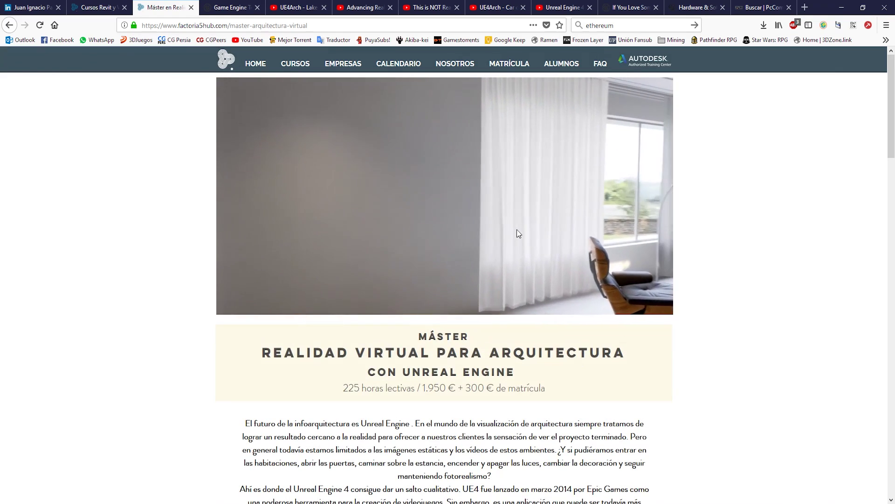
scroll(634, 212, down, 2)
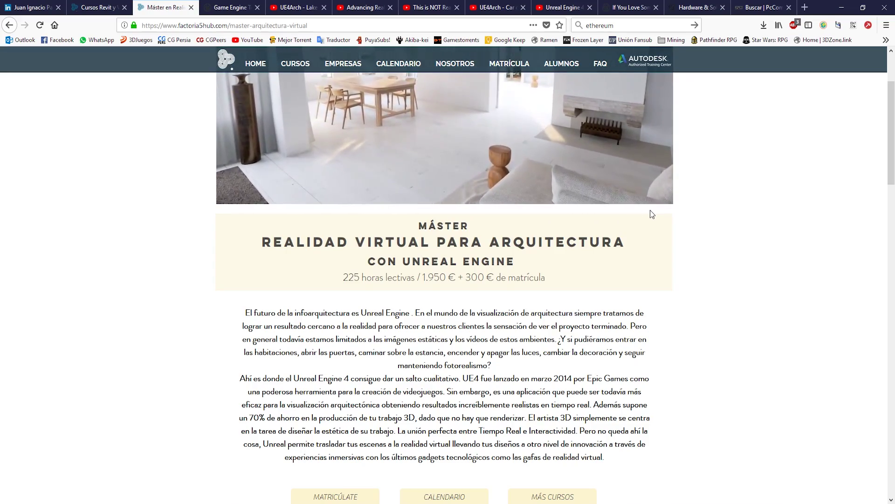
scroll(650, 211, down, 4)
scroll(650, 212, down, 3)
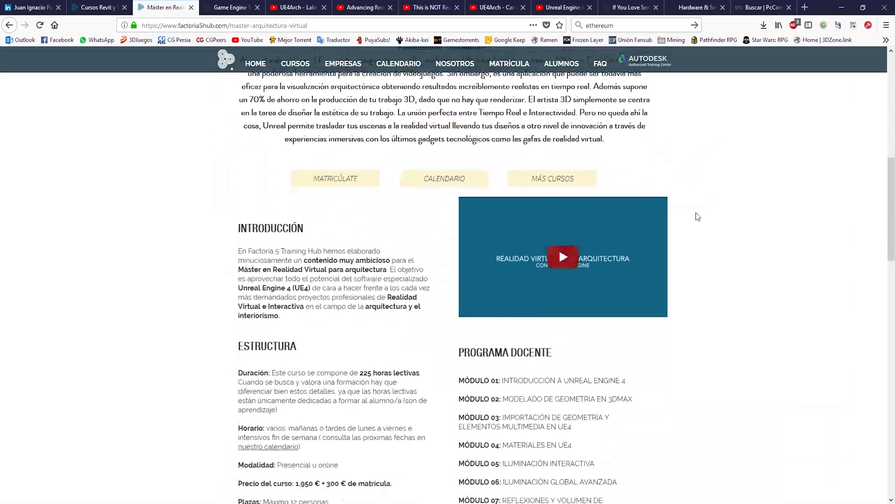
scroll(700, 213, down, 4)
scroll(702, 217, down, 2)
scroll(701, 217, up, 1)
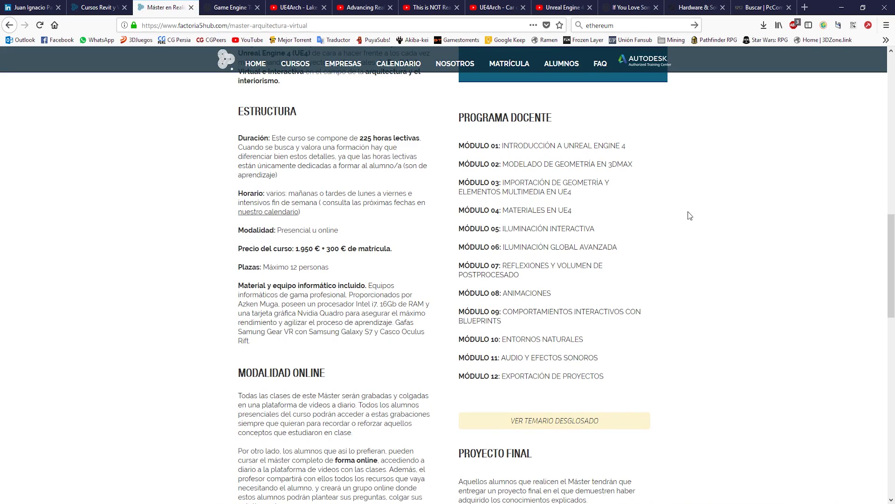
drag(504, 146, 625, 146)
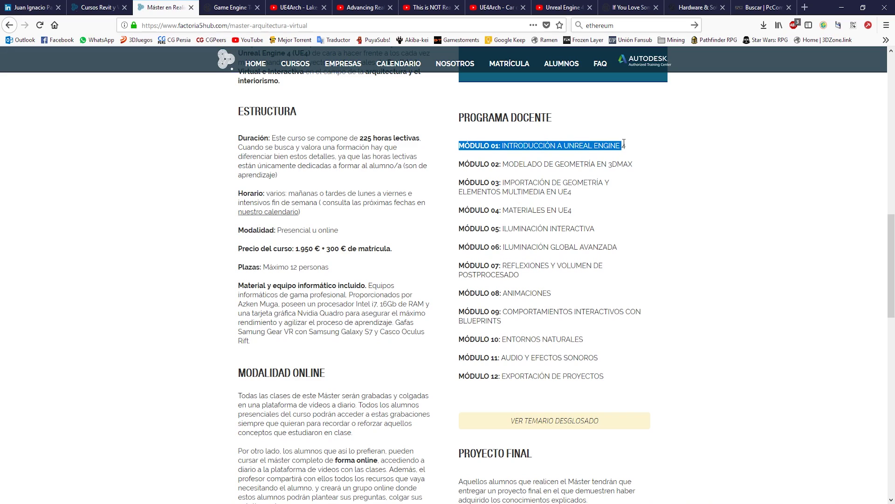
click(601, 150)
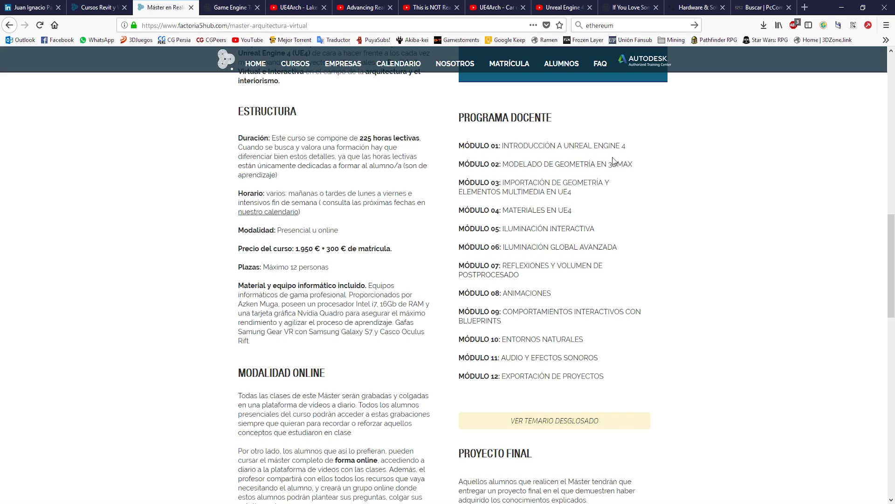
Highlight the syllabus from the Programa Docente heading through Módulo 02.
mouse_move(607, 165)
mouse_down()
mouse_move(450, 168)
mouse_move(463, 166)
mouse_up()
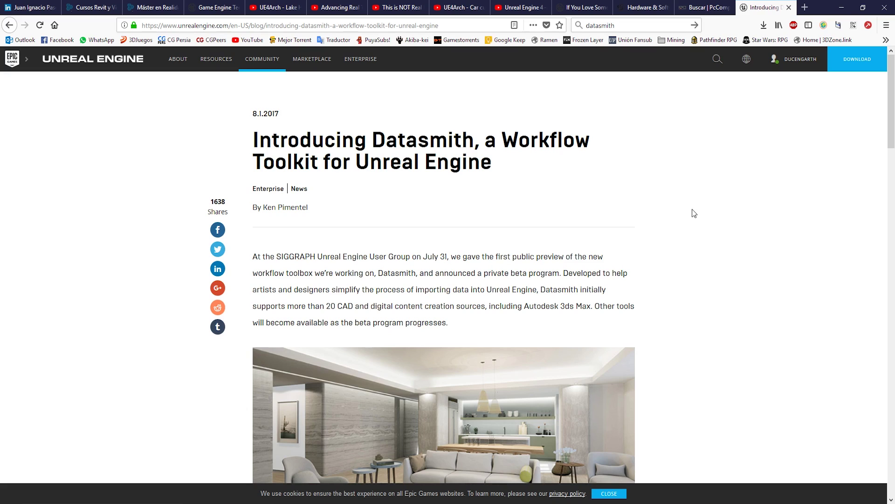
Skim the start of the Datasmith introduction post, then go back to the Máster en Realidad Virtual page.
scroll(693, 209, down, 2)
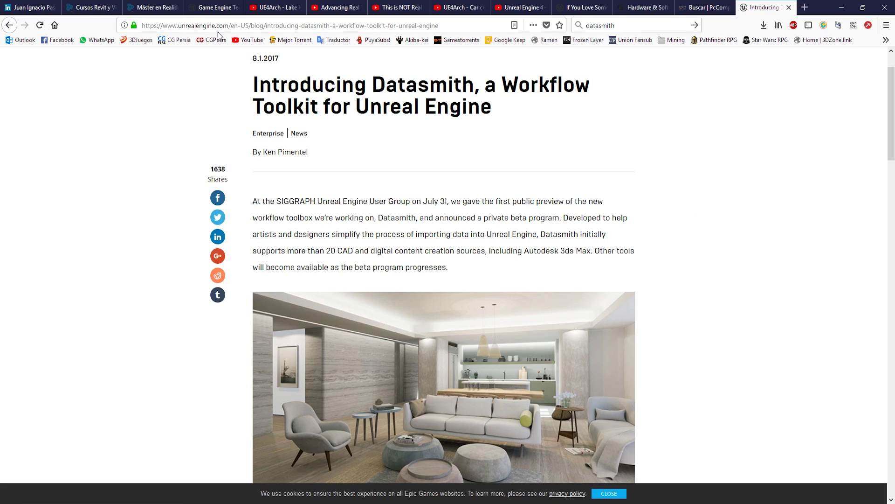
click(154, 7)
drag(510, 182, 583, 195)
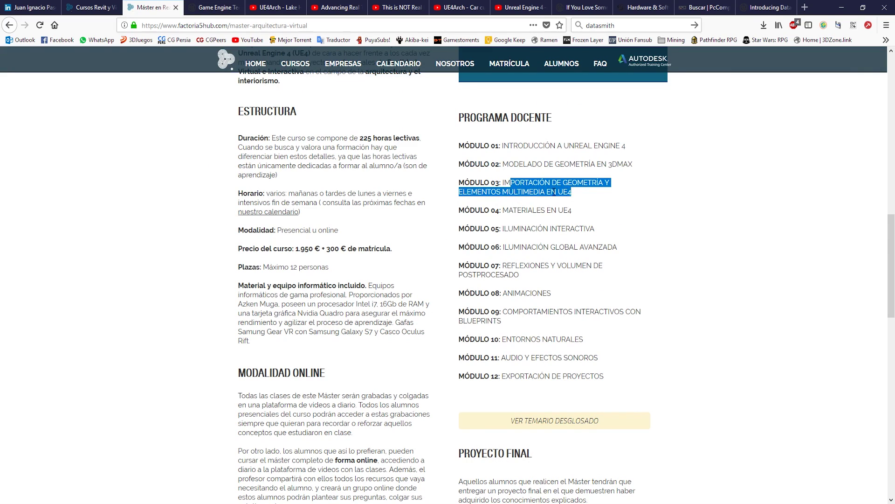
click(554, 192)
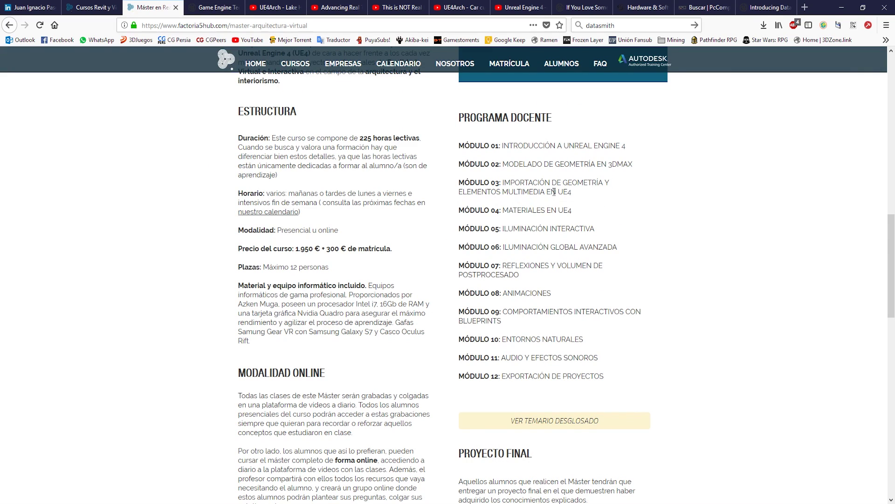
drag(634, 164, 606, 164)
drag(504, 182, 586, 193)
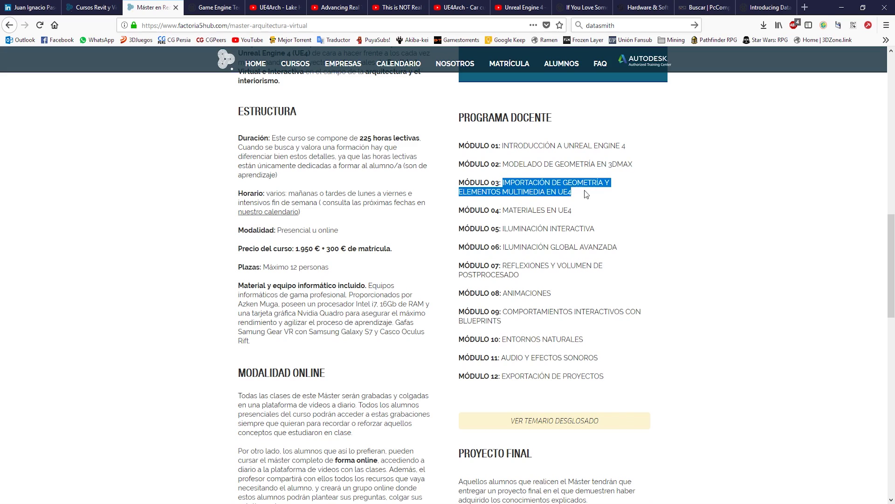
click(540, 187)
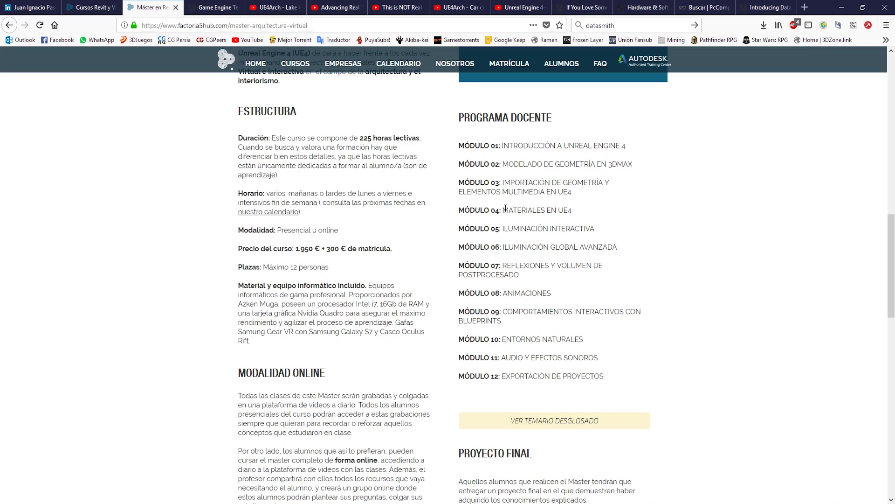
Highlight the 'MATERIALES EN UE4' entry in Módulo 04, then clear the selection.
drag(502, 211, 574, 212)
click(577, 215)
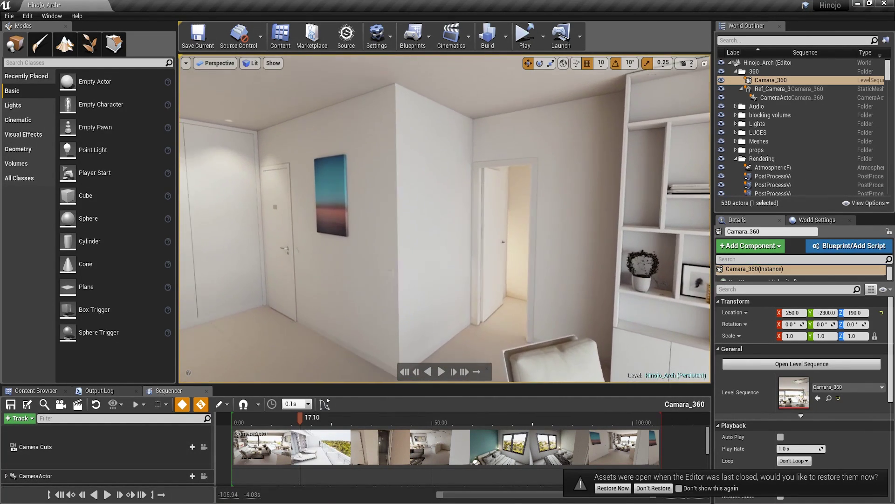
right_drag(345, 283, 345, 282)
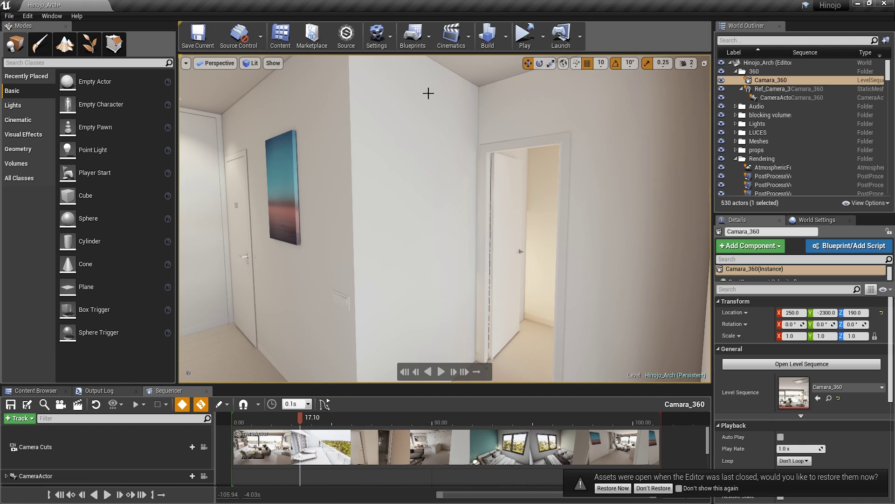
Place a Spot Light on the hallway ceiling and open the Level Blueprint.
click(16, 105)
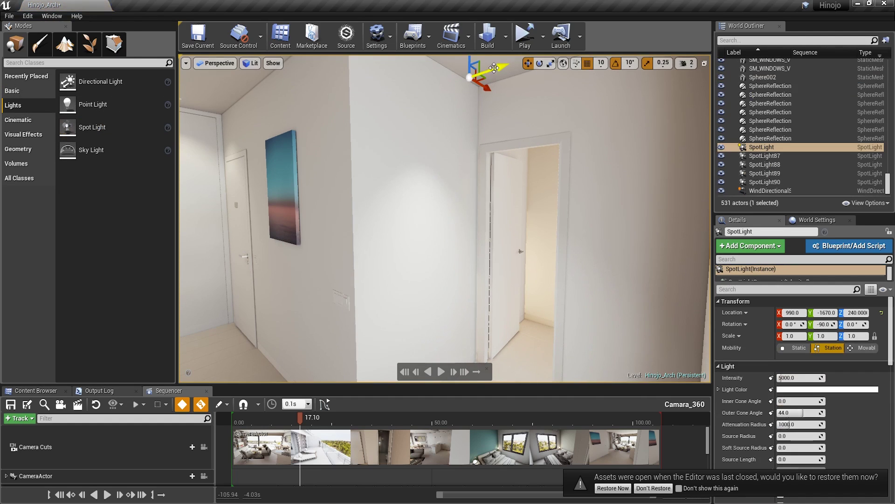
mouse_move(421, 93)
mouse_down()
mouse_move(468, 77)
mouse_move(460, 83)
mouse_up()
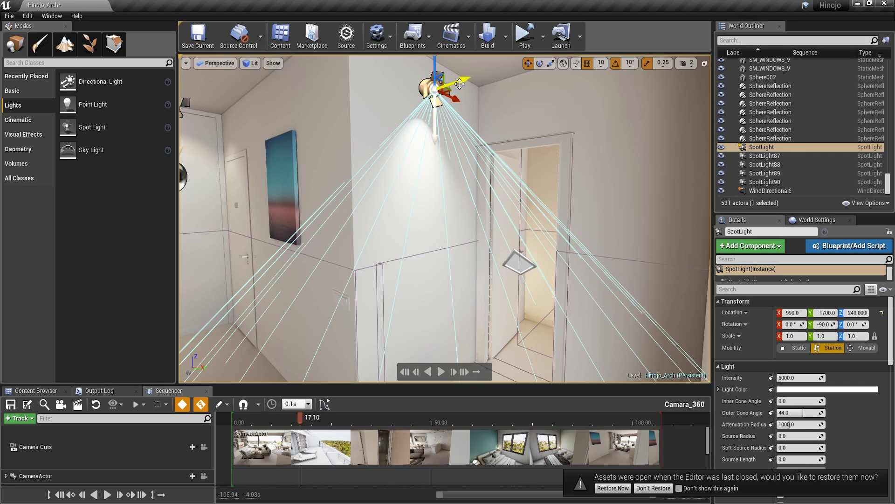
click(430, 44)
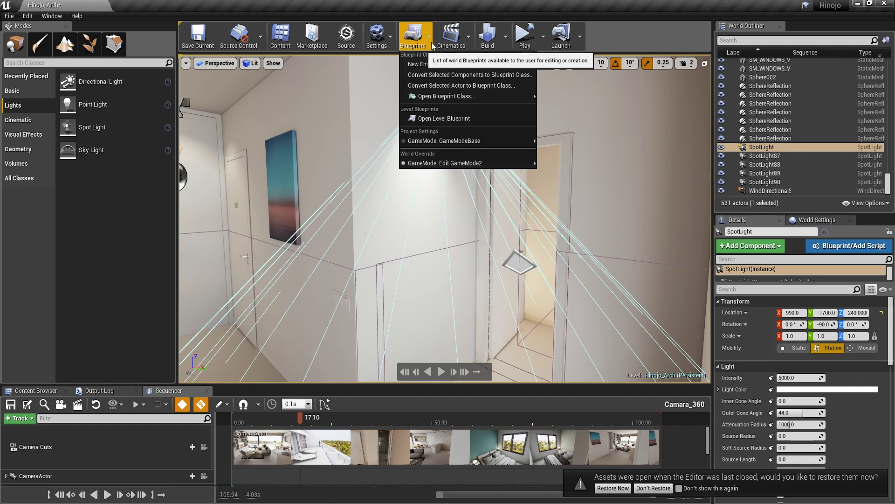
click(447, 118)
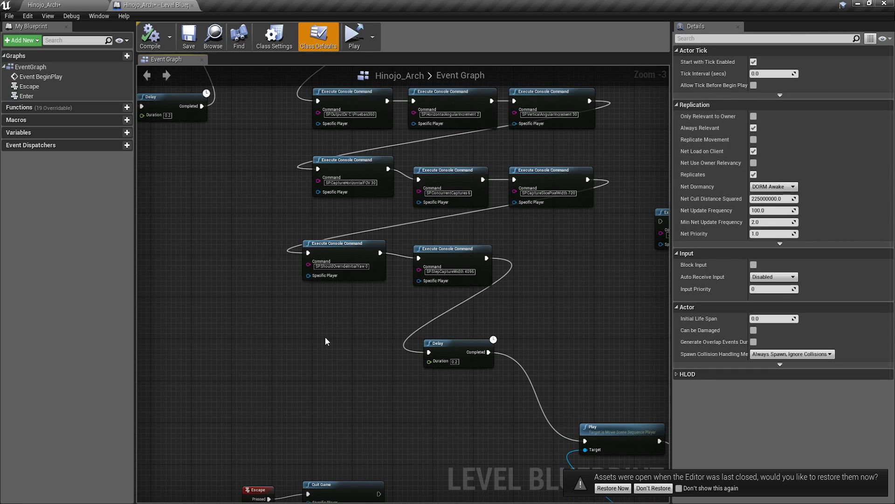
Pan the Event Graph to an empty area away from the existing nodes and zoom in.
mouse_move(326, 336)
right_down()
mouse_move(229, 317)
mouse_move(177, 327)
right_up()
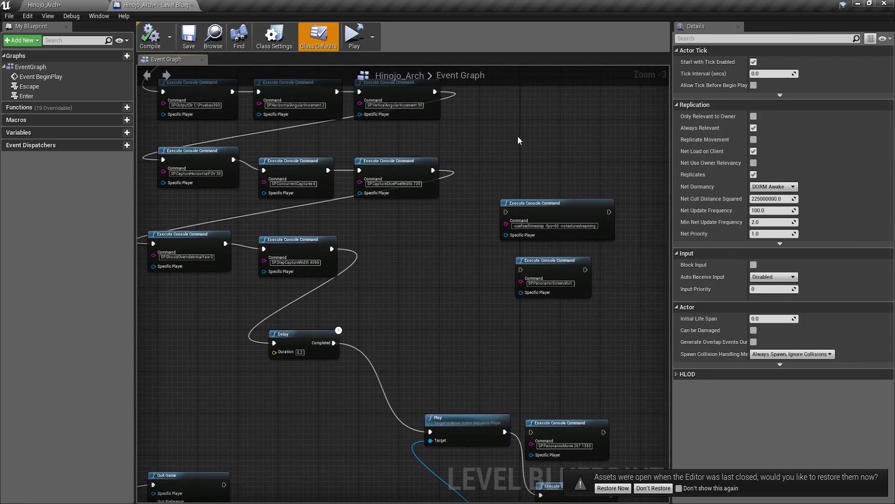
mouse_move(532, 89)
right_down()
mouse_move(313, 279)
mouse_move(264, 397)
right_up()
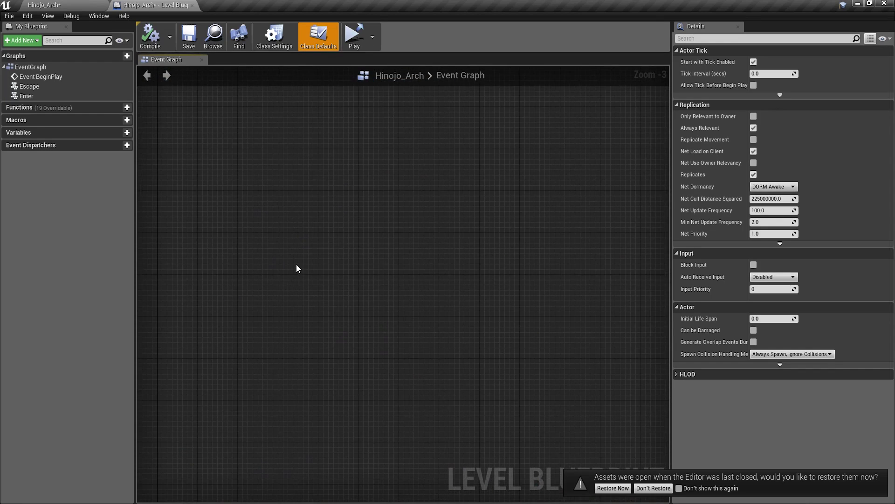
scroll(297, 268, up, 3)
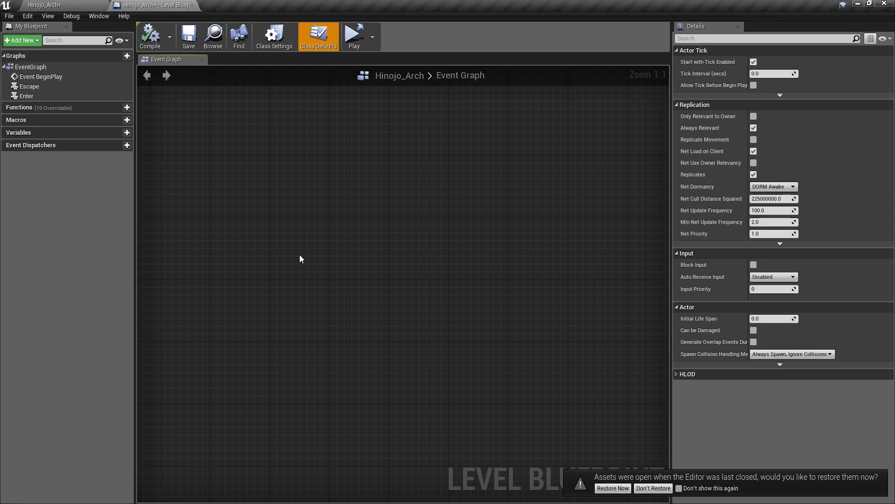
Add a SpotLight reference wired to a Toggle Visibility node and arrange them in a row.
right_click(312, 209)
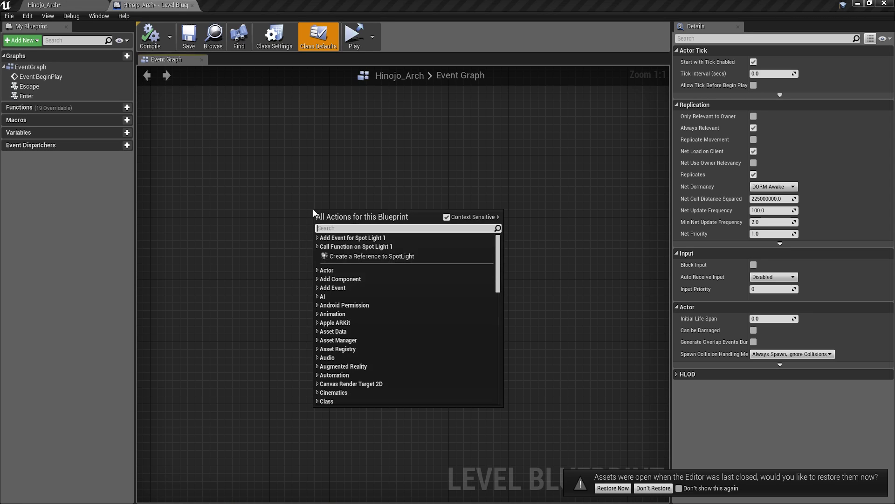
click(354, 254)
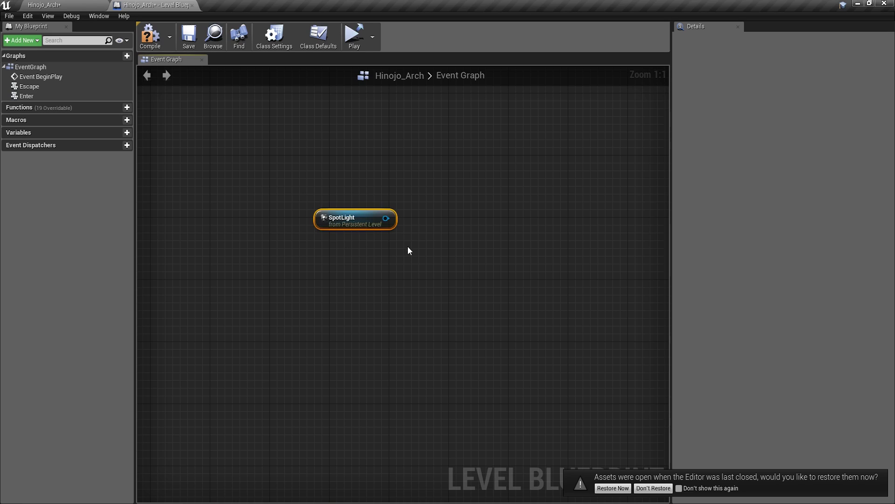
drag(385, 218, 458, 191)
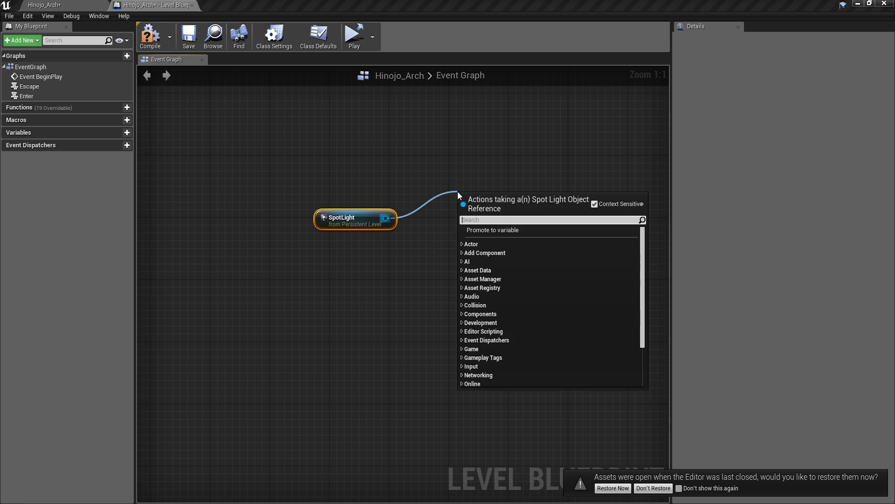
text(togg)
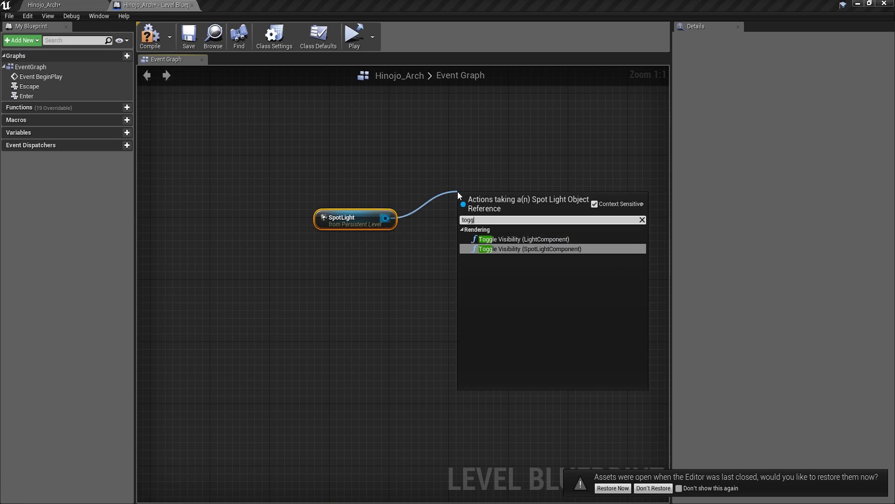
key(Return)
drag(344, 218, 240, 241)
drag(391, 178, 338, 242)
drag(494, 202, 487, 147)
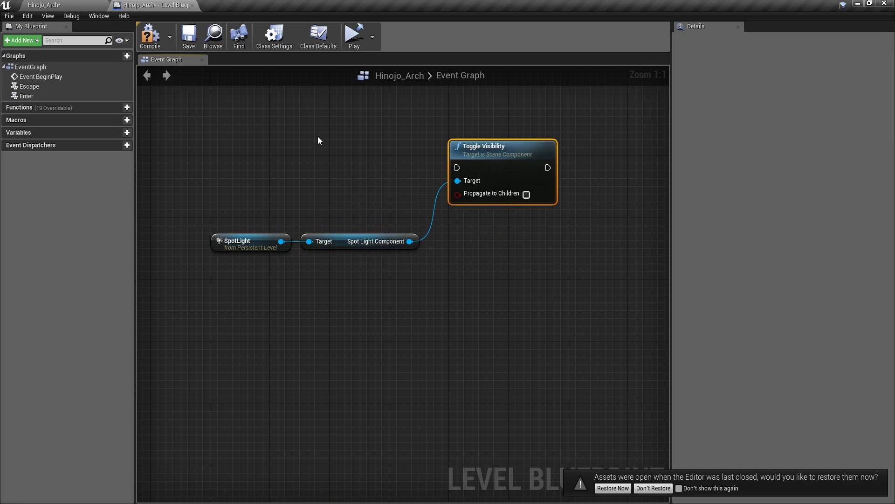
Add an E keyboard event and connect its Pressed pin to Toggle Visibility.
right_click(302, 136)
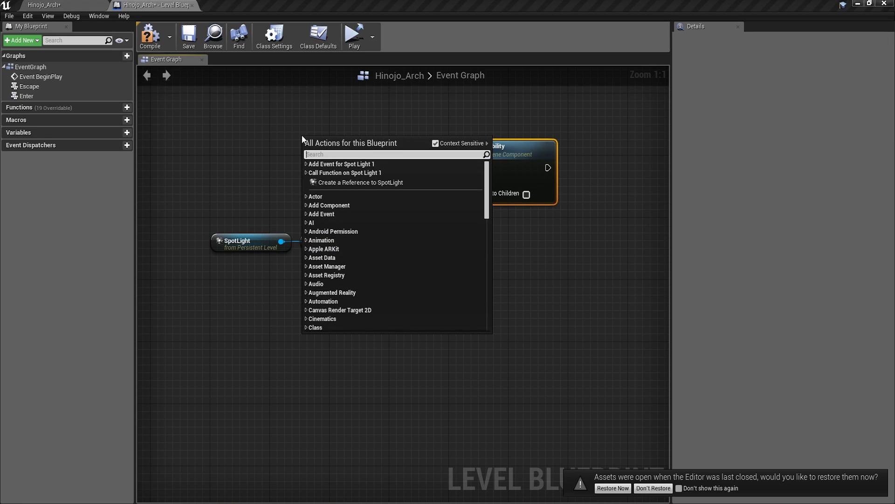
text(e keyb)
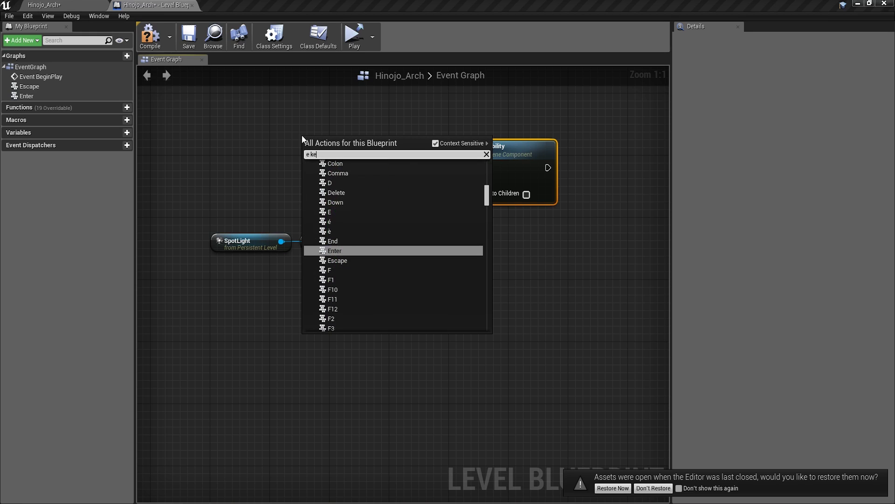
key(Up)
key(Up)
key(Up)
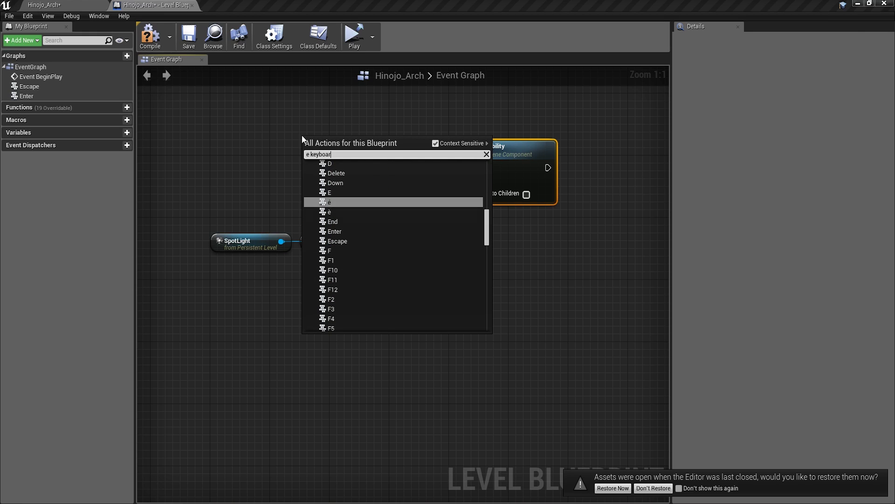
key(Up)
key(Return)
drag(333, 152, 457, 168)
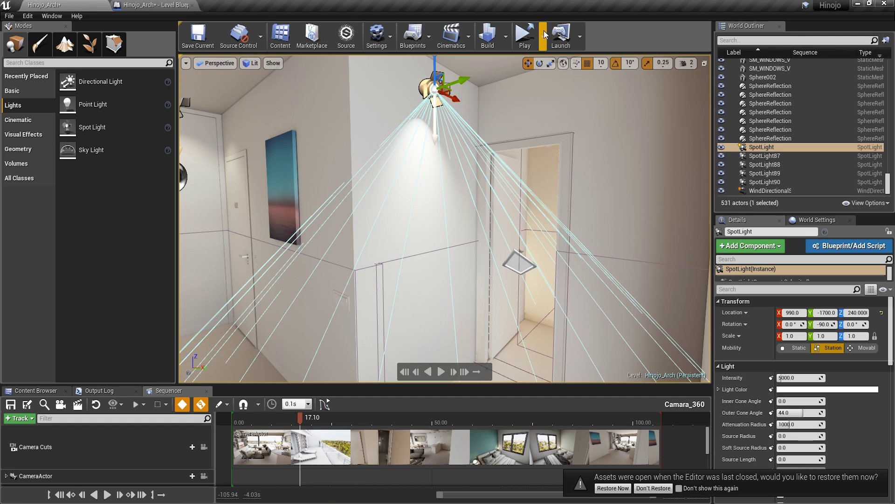
Play the level in a separate preview window to test the spotlight, then exit with Esc.
click(543, 30)
click(574, 82)
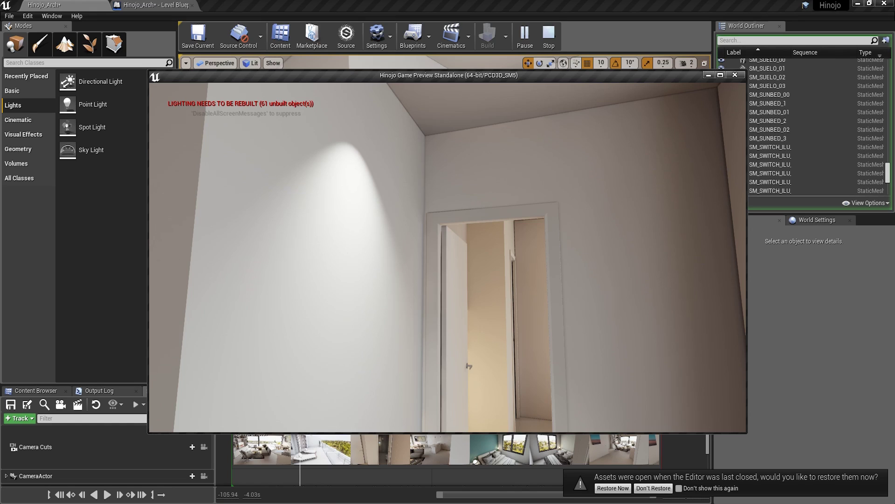
key(Escape)
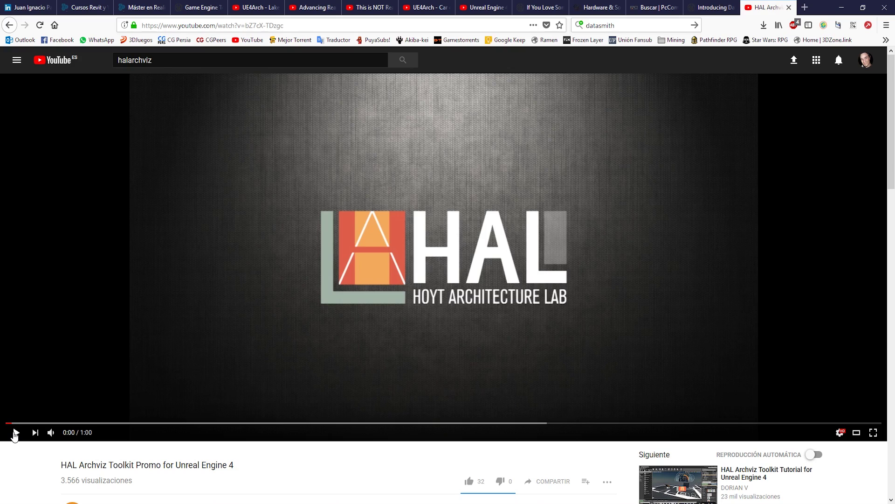
Play the HAL Archviz promo from about 0:14, pausing on the hallway and Points of Interest menu.
click(15, 434)
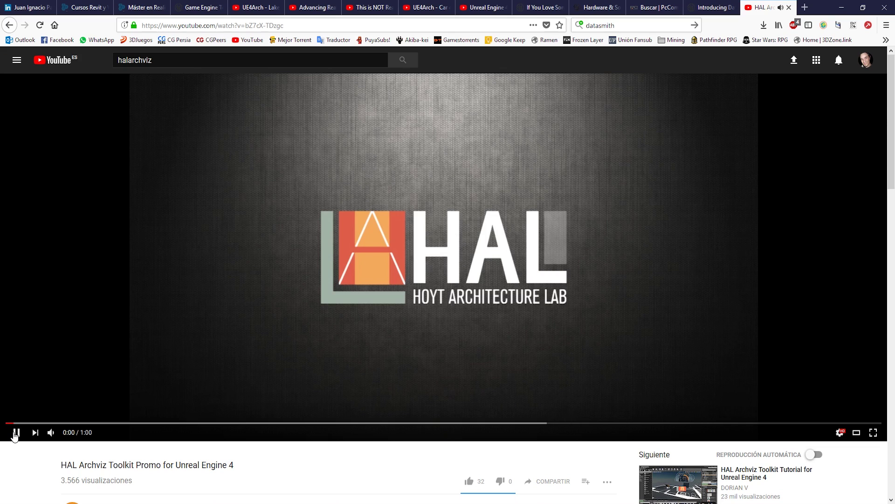
click(211, 424)
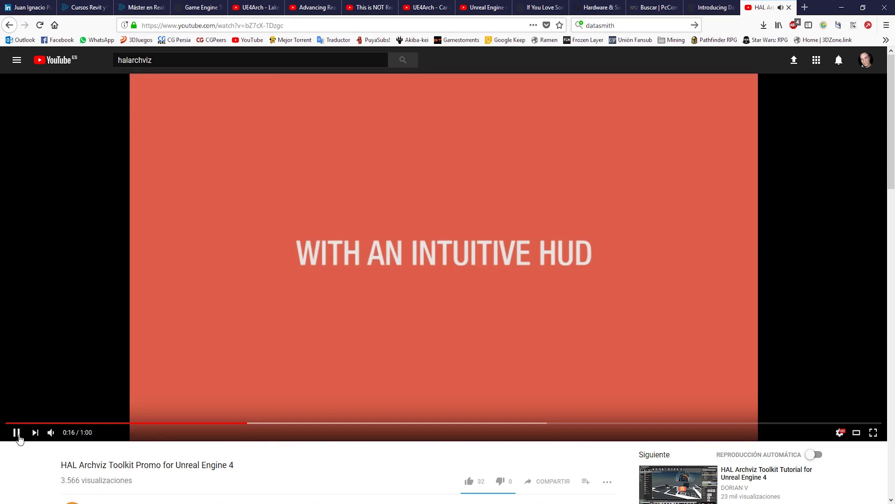
click(16, 433)
click(18, 434)
click(18, 433)
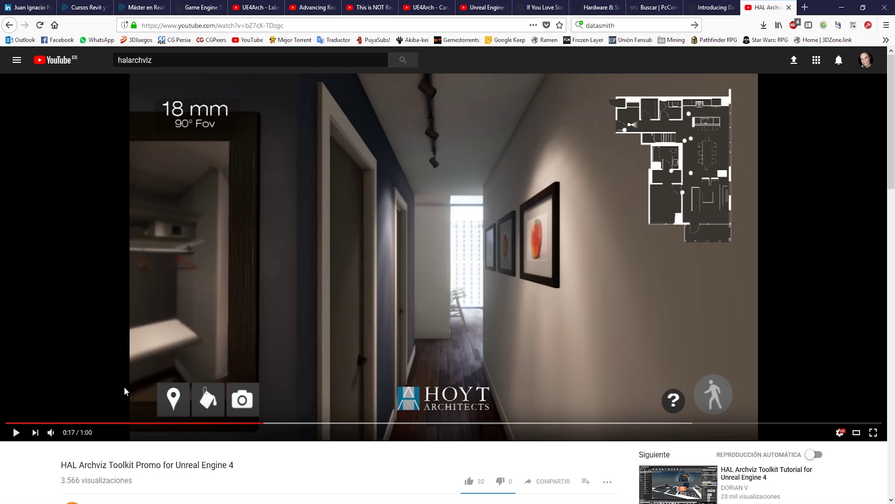
click(17, 435)
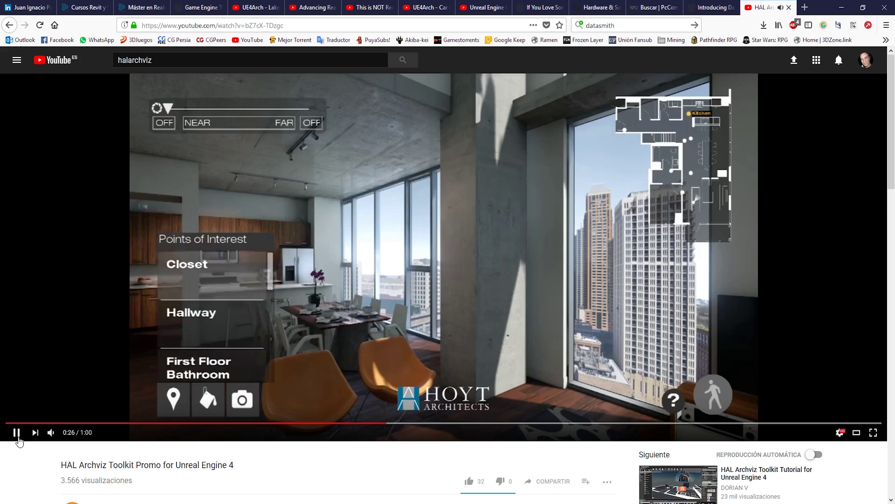
click(17, 439)
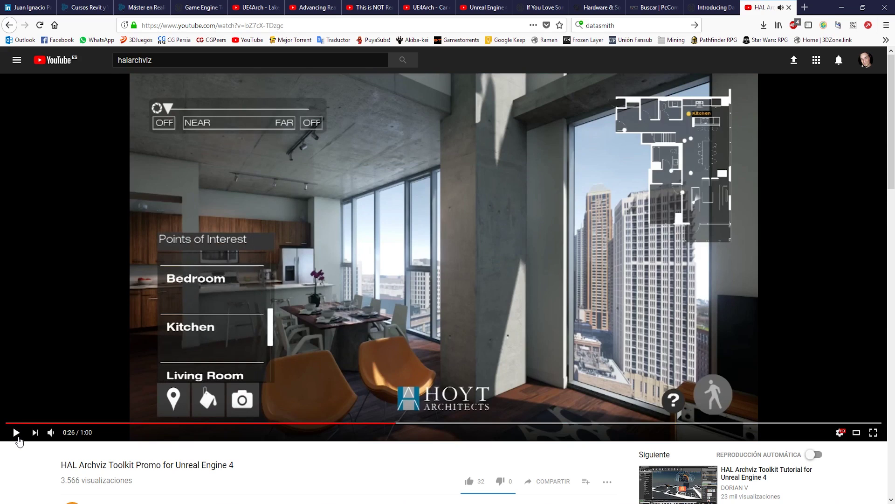
click(18, 438)
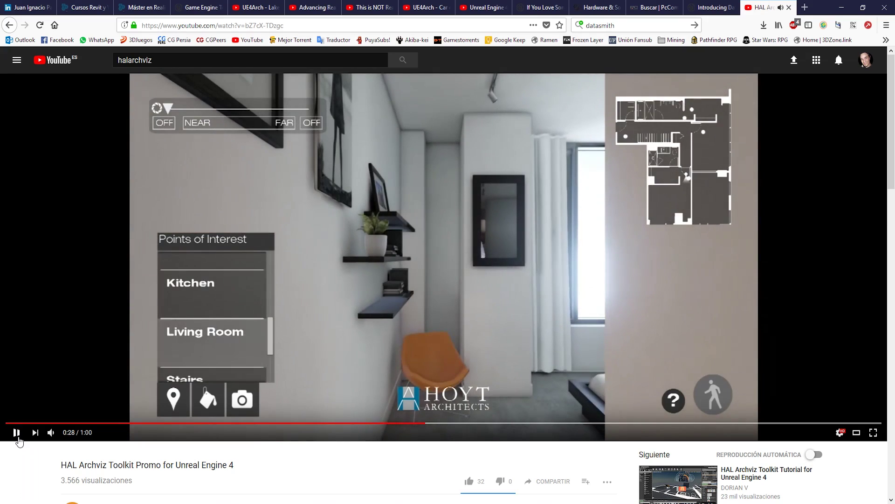
click(18, 438)
Continue the promo from 0:28, pausing at 0:34 and on the kitchen scene at 0:39.
click(17, 433)
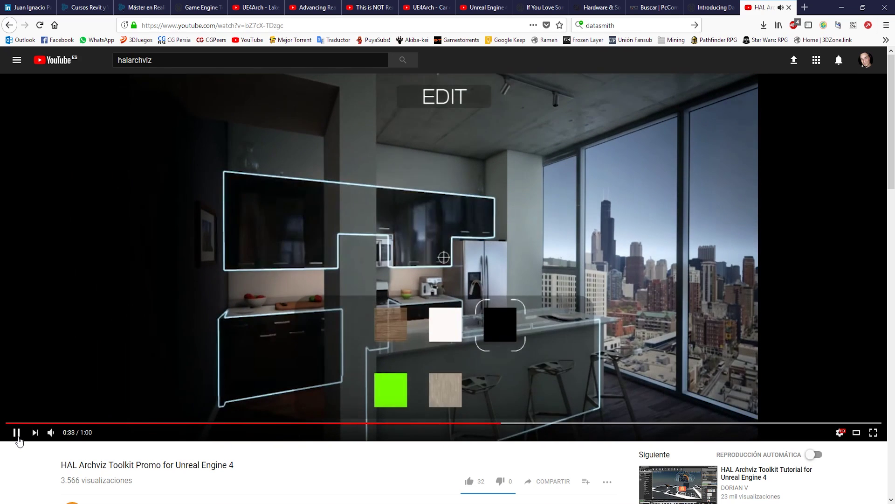
click(18, 438)
click(18, 438)
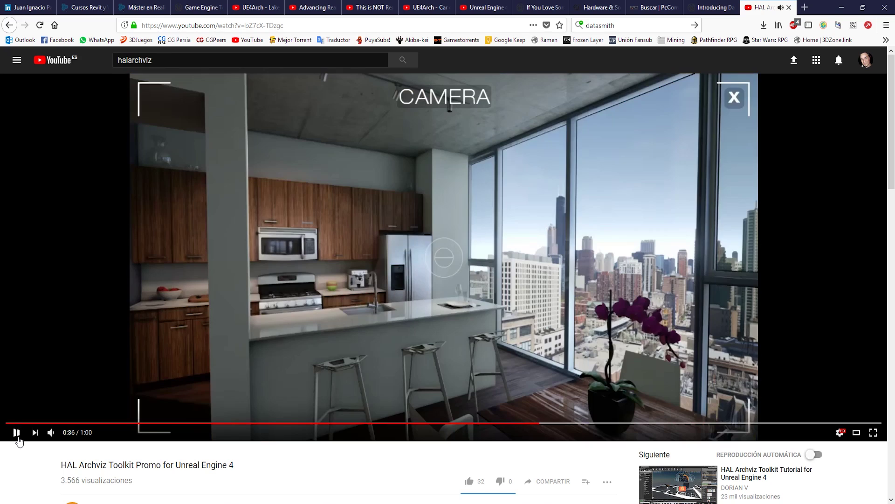
click(18, 439)
click(18, 439)
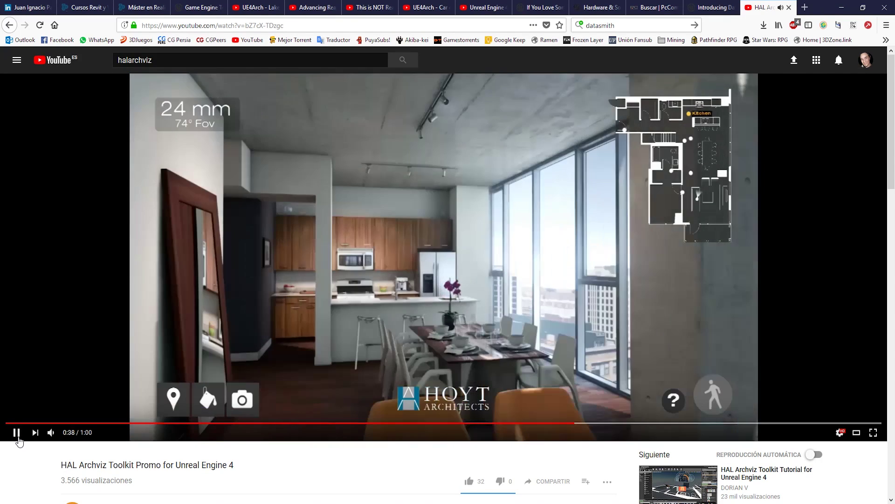
click(18, 438)
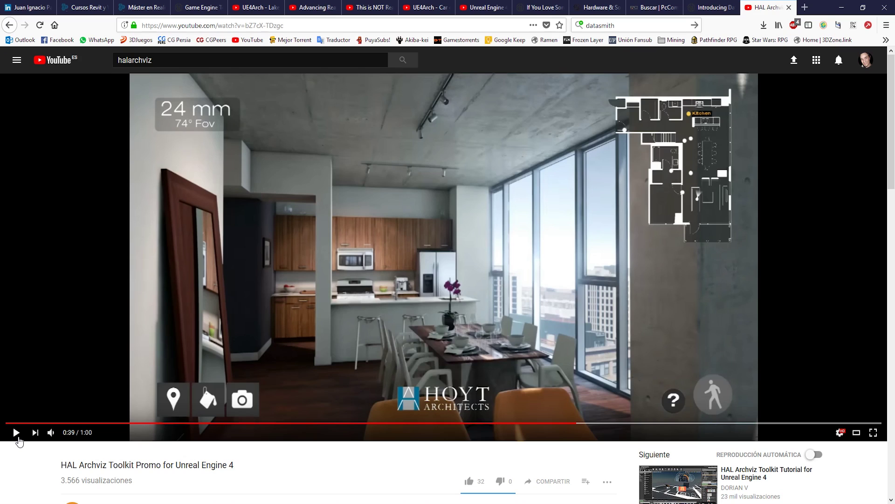
click(17, 438)
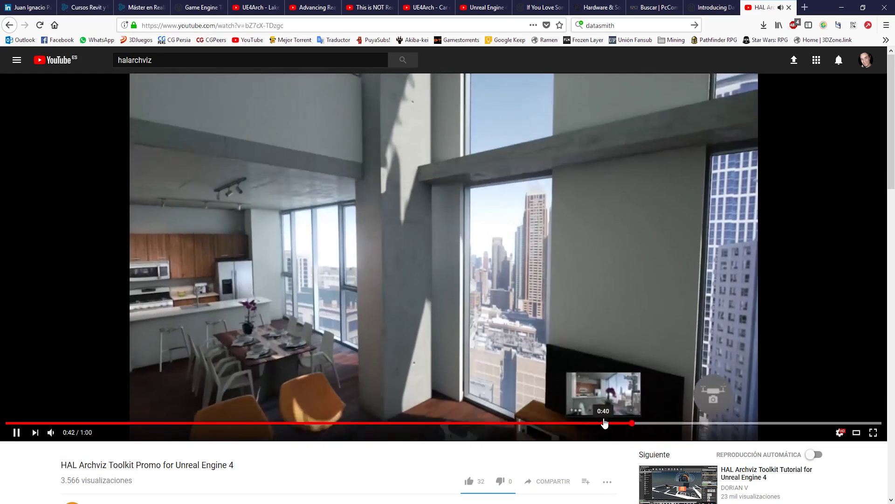
Rewind to the LENS & FOCUS ADJUSTMENT section and play until the WALK OR FLY title.
click(605, 423)
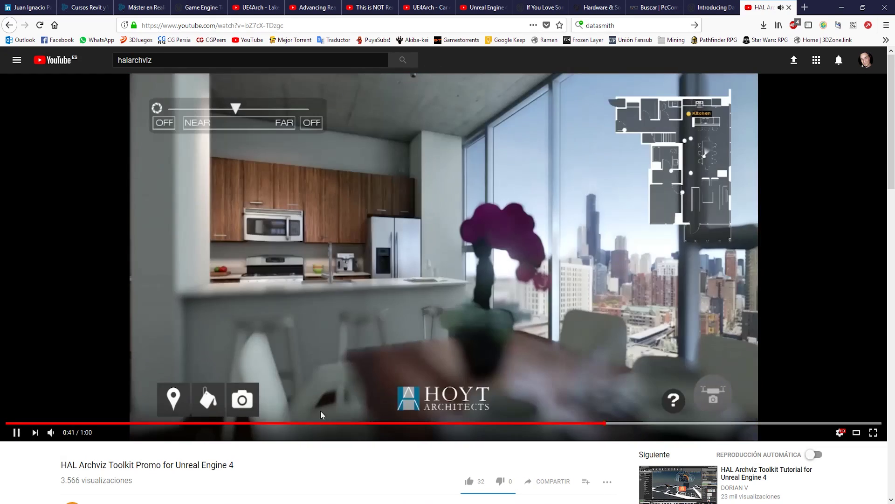
click(547, 399)
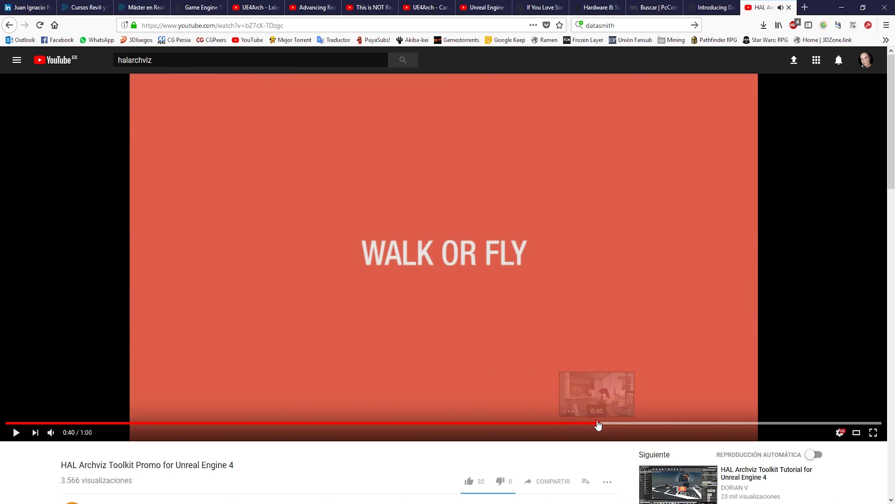
click(599, 423)
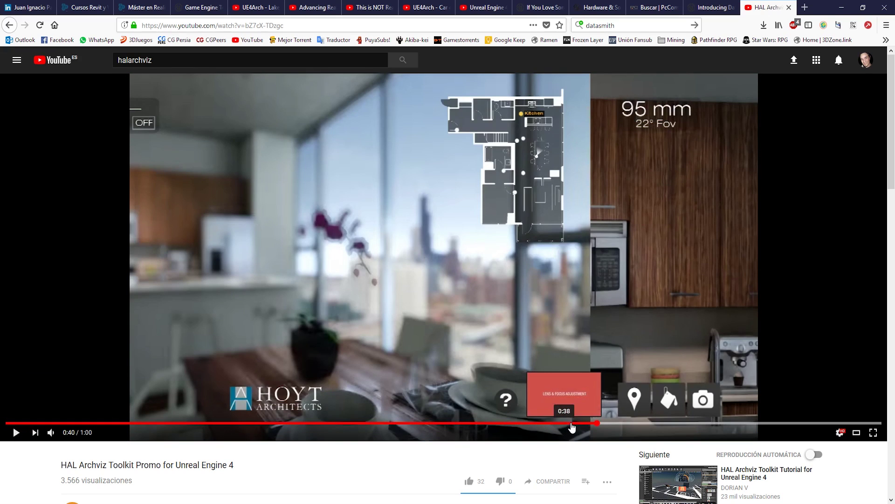
click(563, 423)
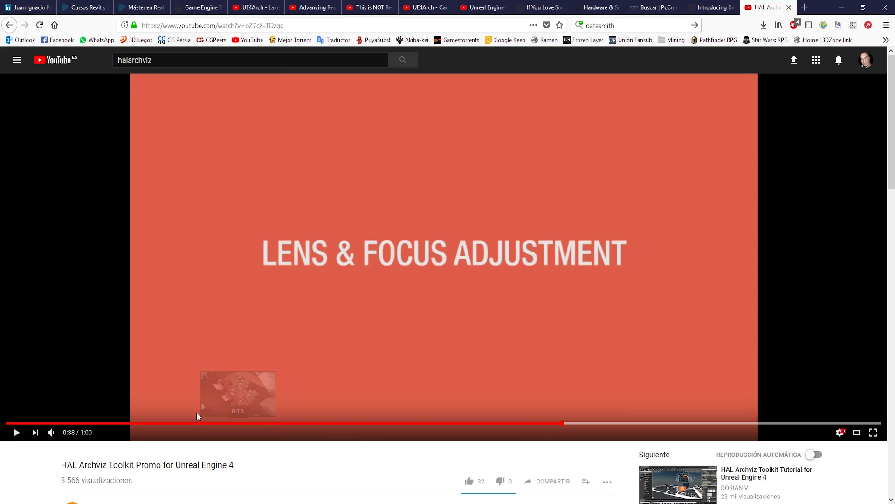
click(17, 433)
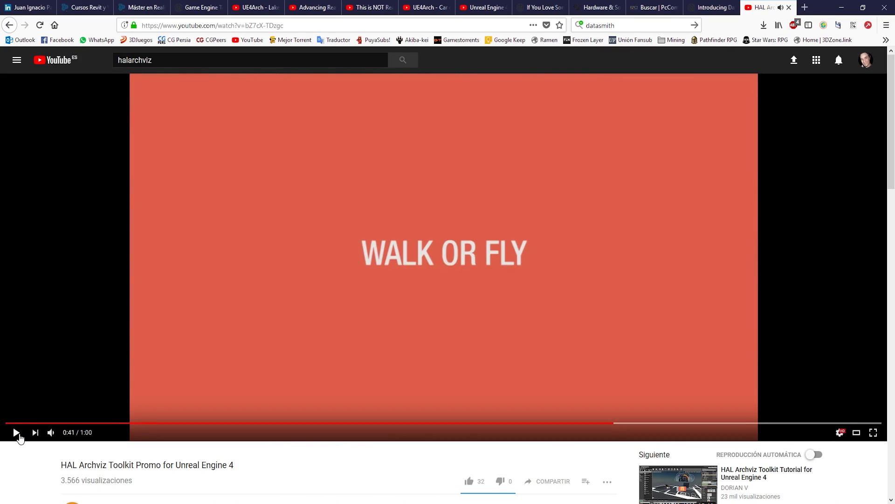
click(18, 435)
Play the promo past the keyboard movement instructions to the living room at 0:51, then return to the master's course tab.
click(16, 437)
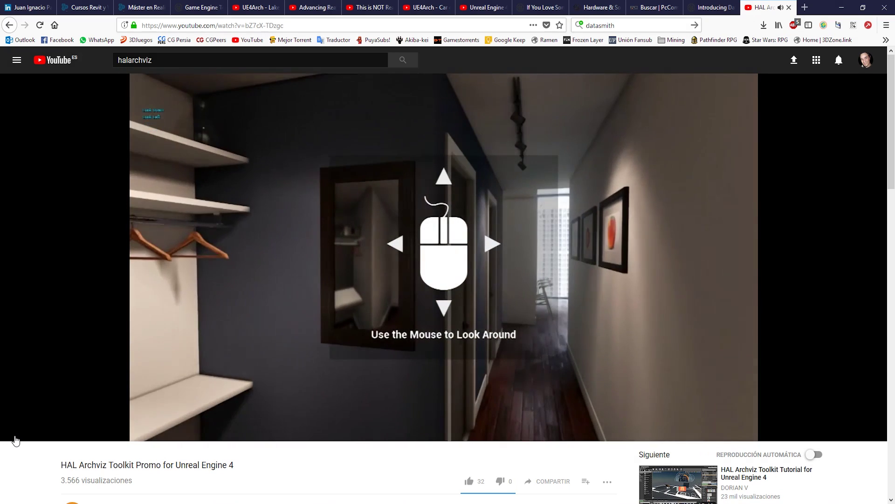
click(16, 436)
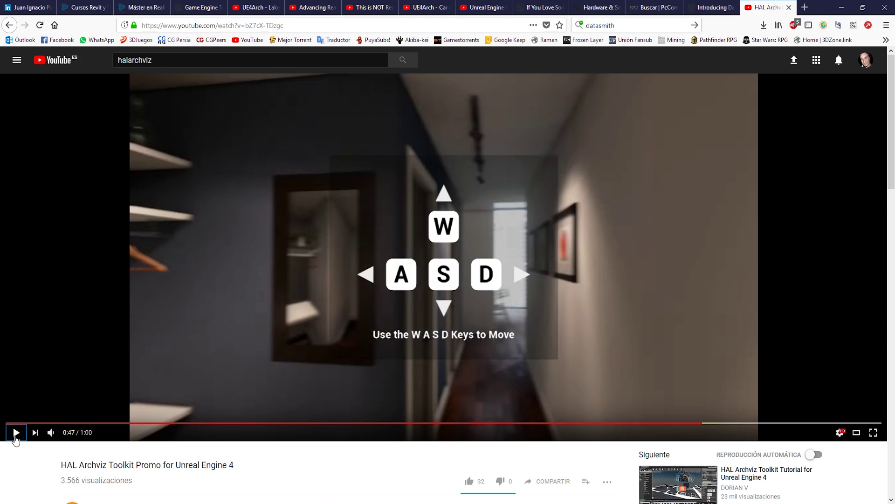
click(15, 437)
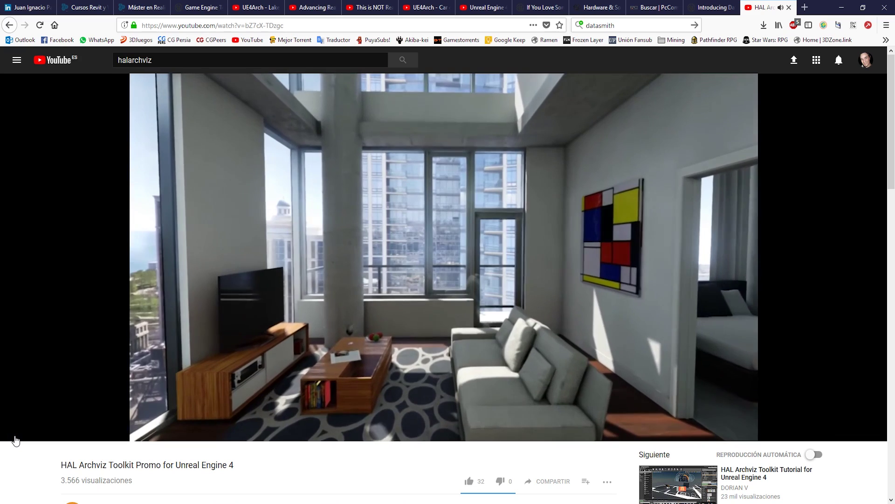
click(15, 437)
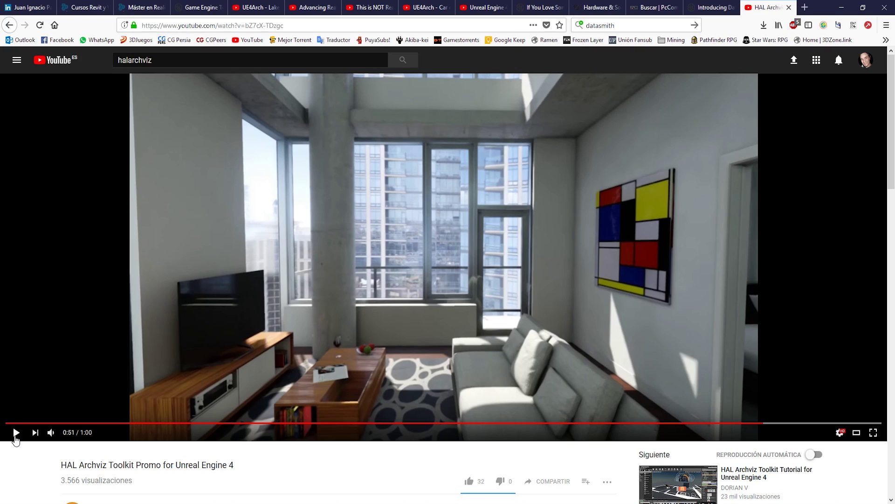
click(140, 8)
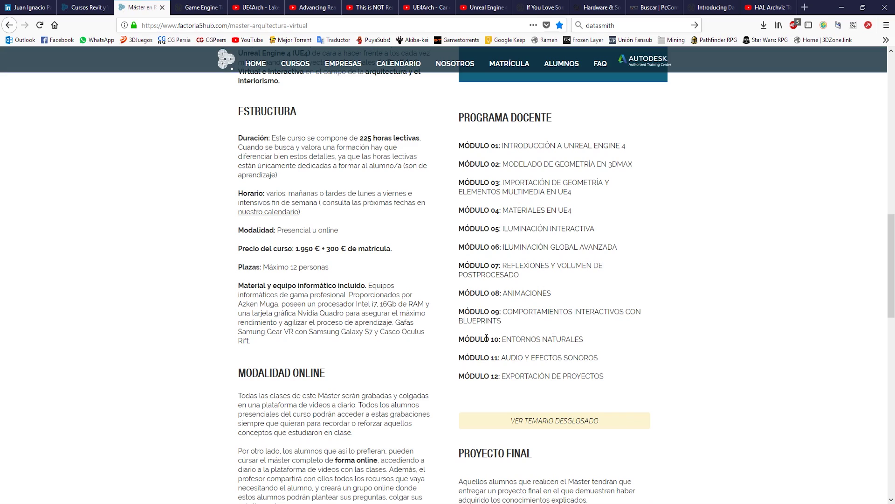
Highlight 'ENTORNOS NATURALES' in Módulo 10, pause the ground plants video, and go back to the MAWI Redwood video.
drag(503, 339, 628, 344)
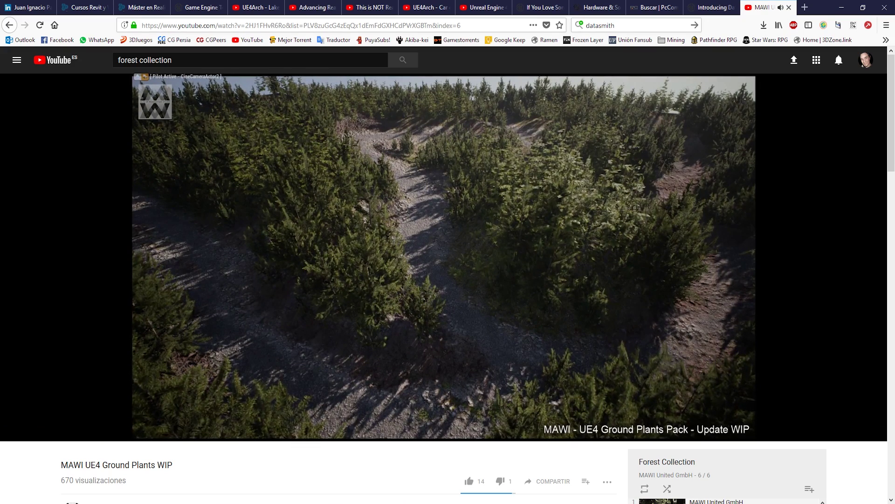
click(36, 435)
key(alt+Left)
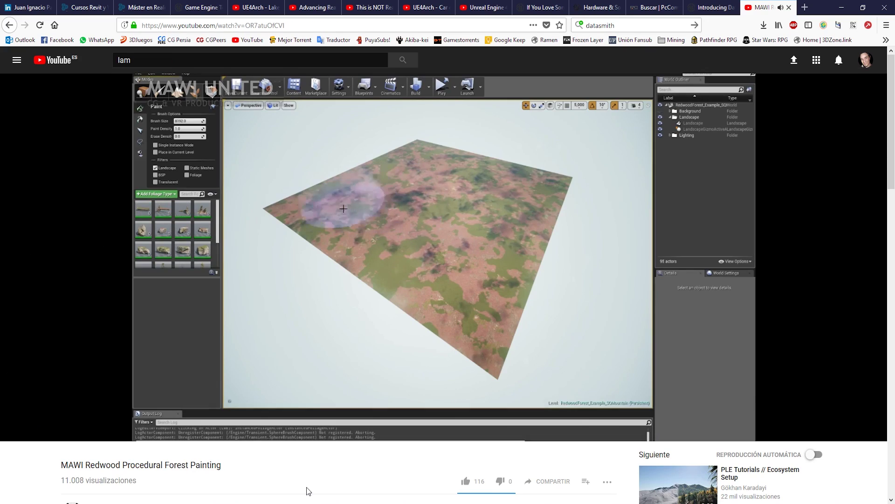
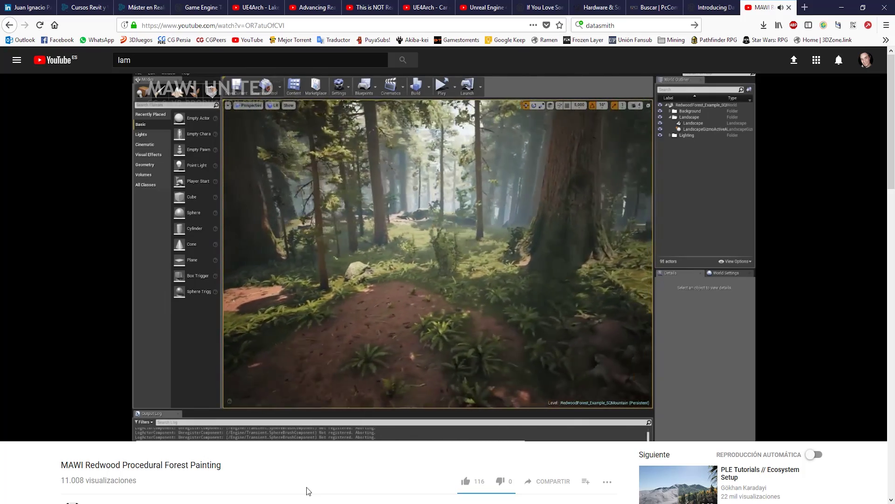
Submit the YouTube search and play the 'UE4 Pack: Landscape Auto Material' forest video.
click(407, 65)
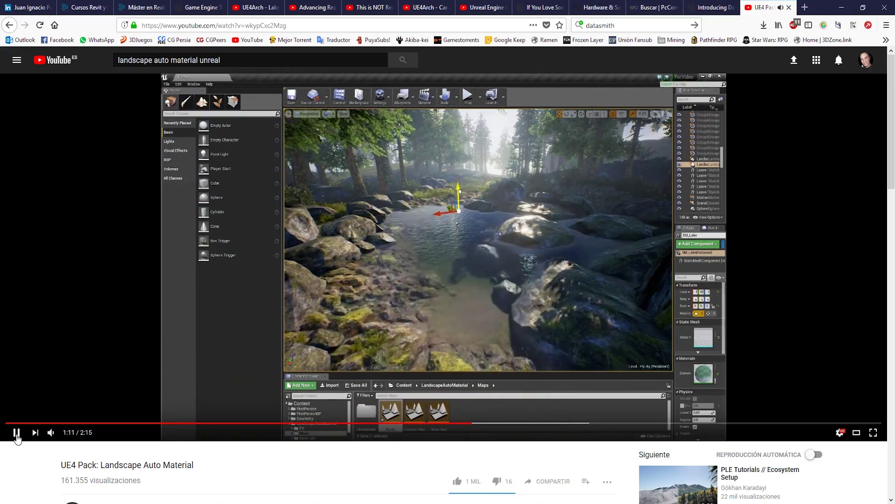
Skip the video ahead to the forest scene at 1:40, then go to the master course page.
key(Right)
key(Right)
key(Right)
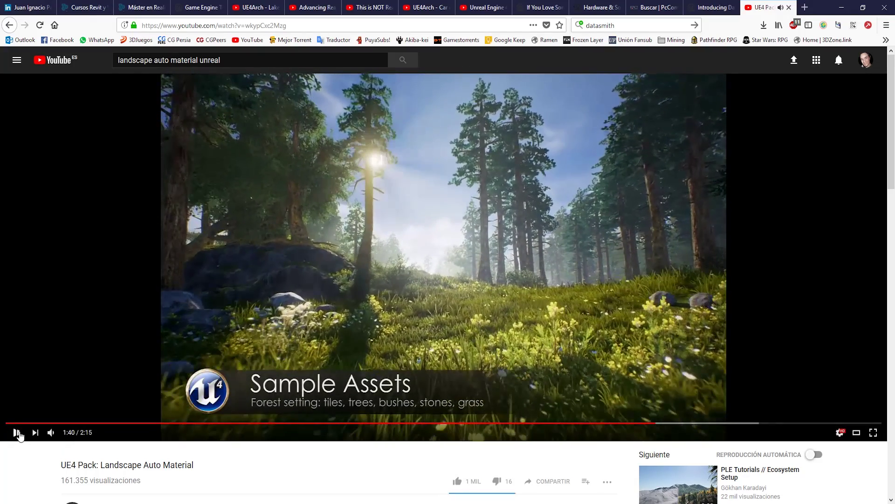
click(140, 7)
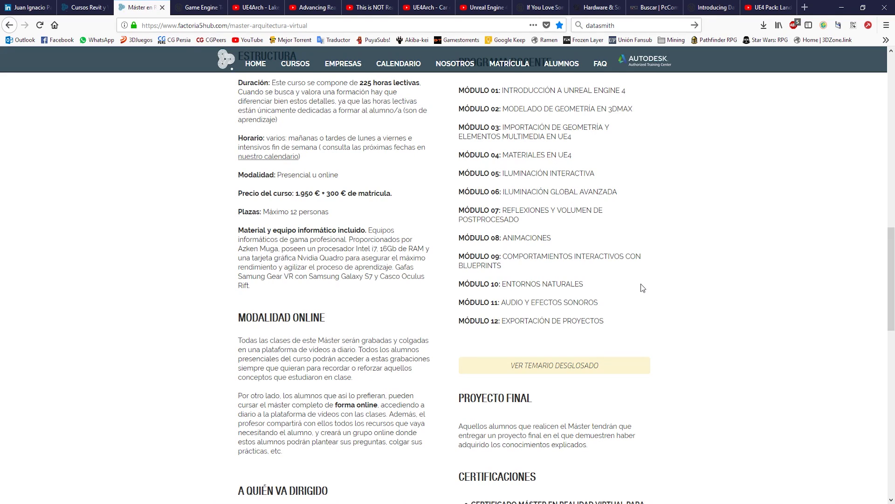
drag(598, 302, 502, 302)
click(563, 302)
Bring the Unreal editor forward and turn the apartment view toward the shelves and TV.
mouse_move(319, 493)
click(303, 481)
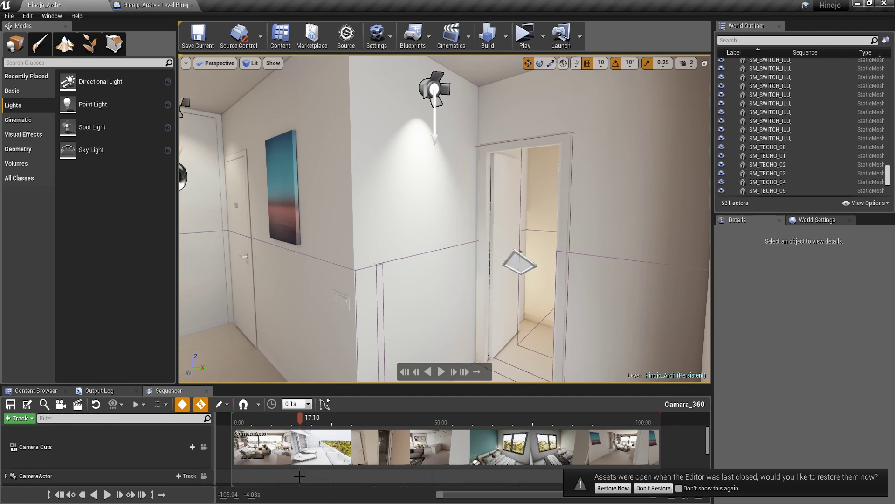
drag(408, 126, 346, 97)
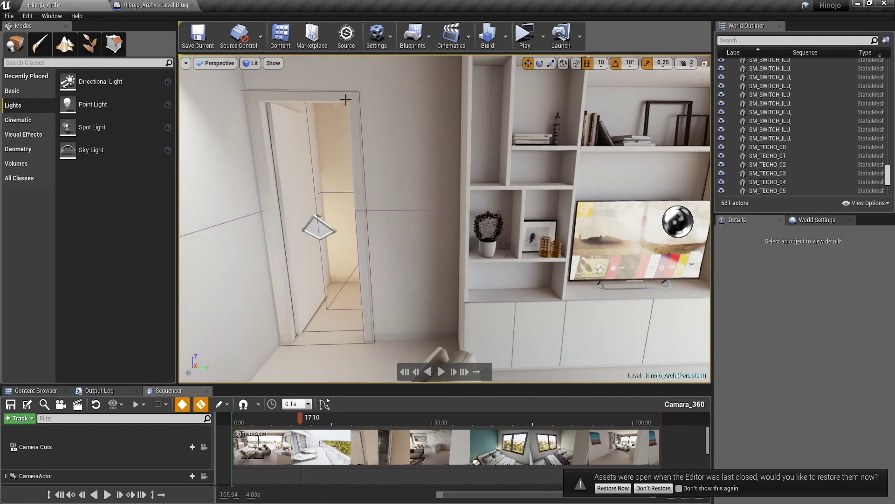
Browse the File > Package Project platform list, then return to the Factoría 5 Training Hub homepage.
click(8, 16)
mouse_move(61, 174)
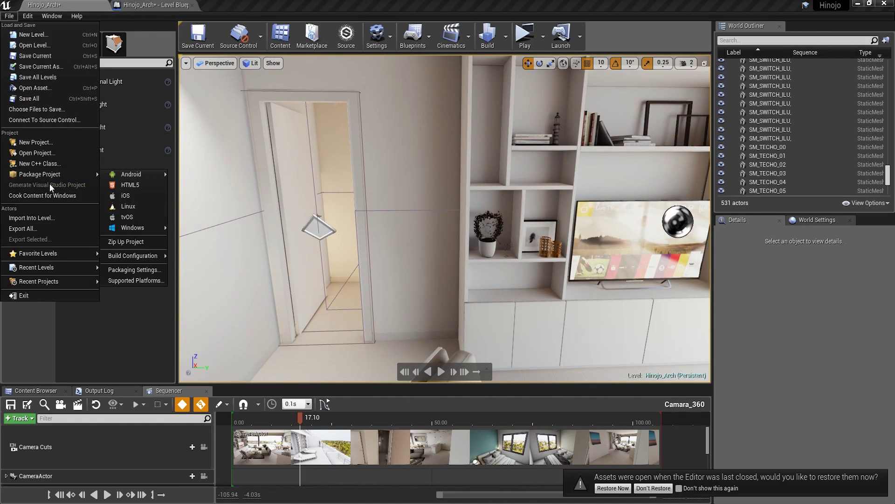
mouse_move(138, 174)
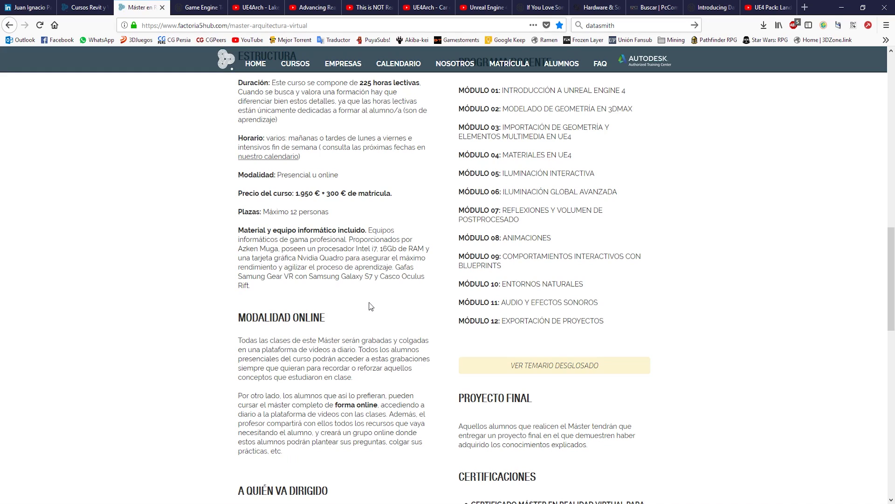
key(ctrl+shift+Tab)
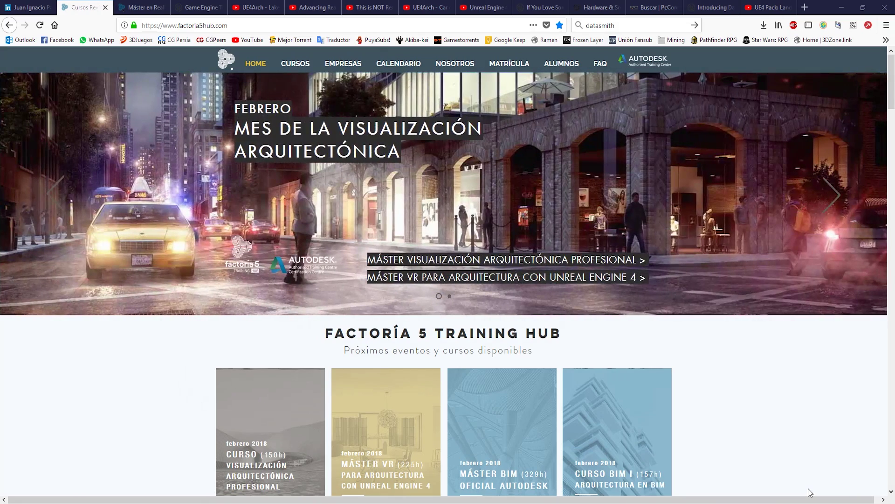